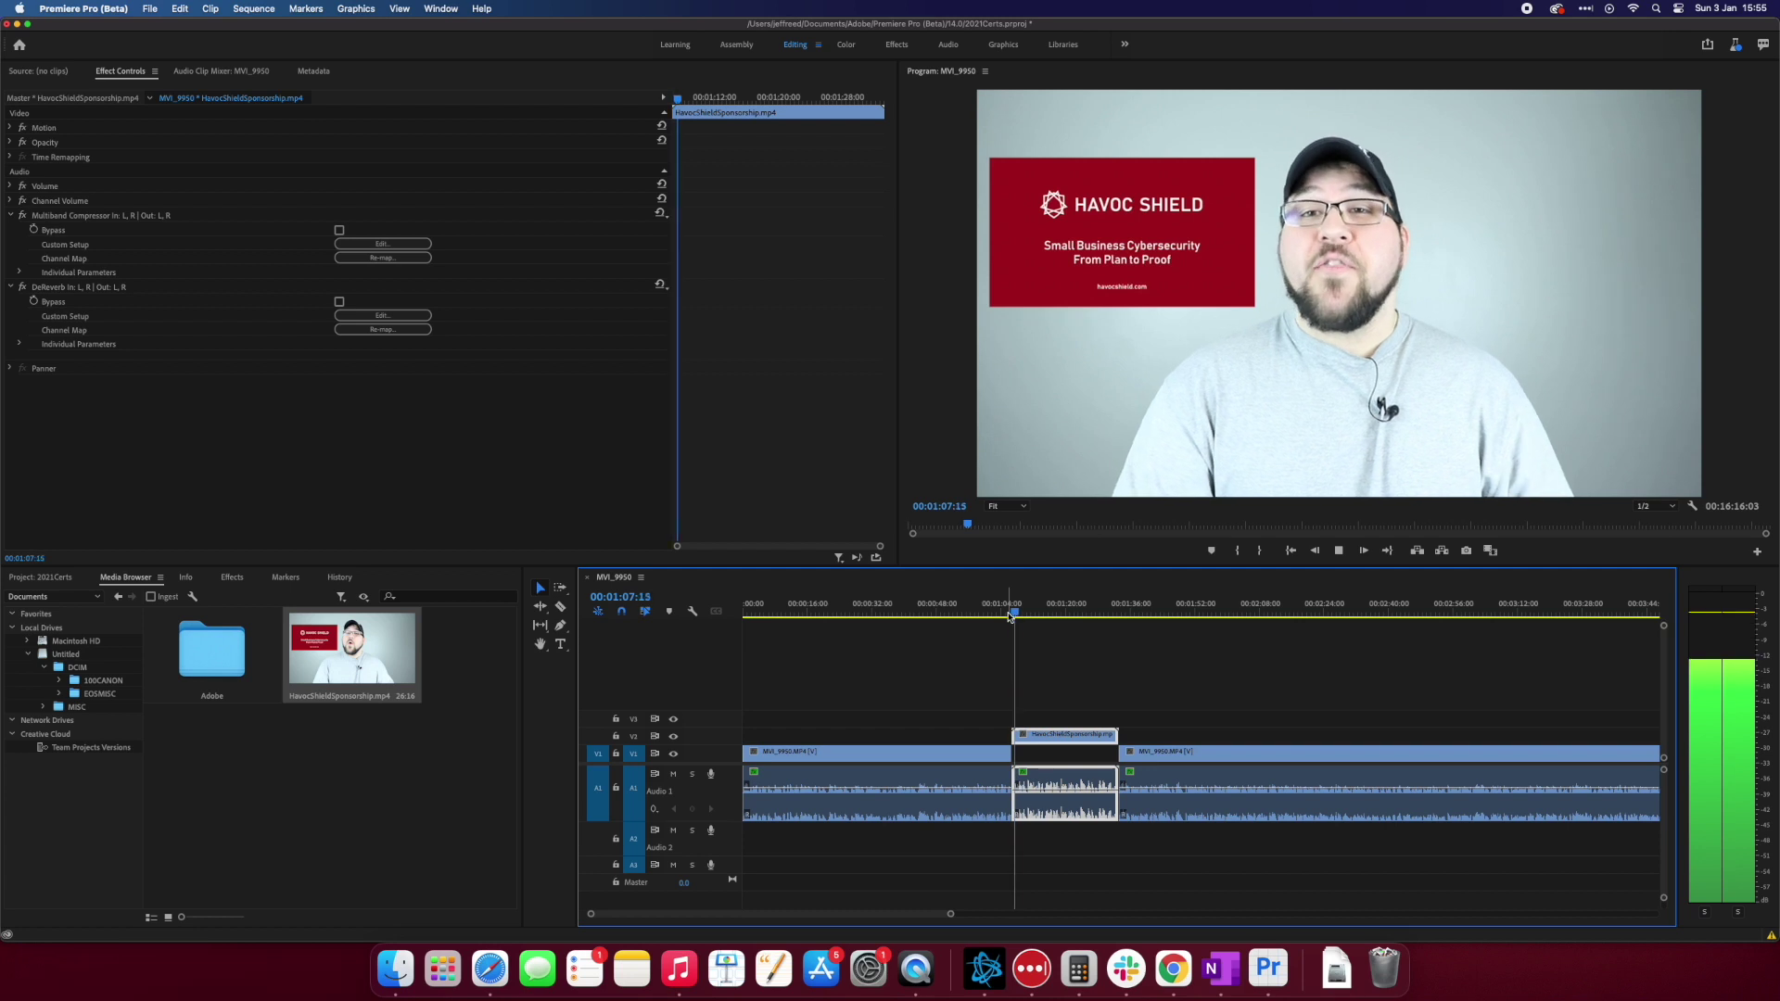
# Step: Play back the transition from the main footage into the start of the HavocShieldSponsorship clip to check it
pyautogui.press('space')
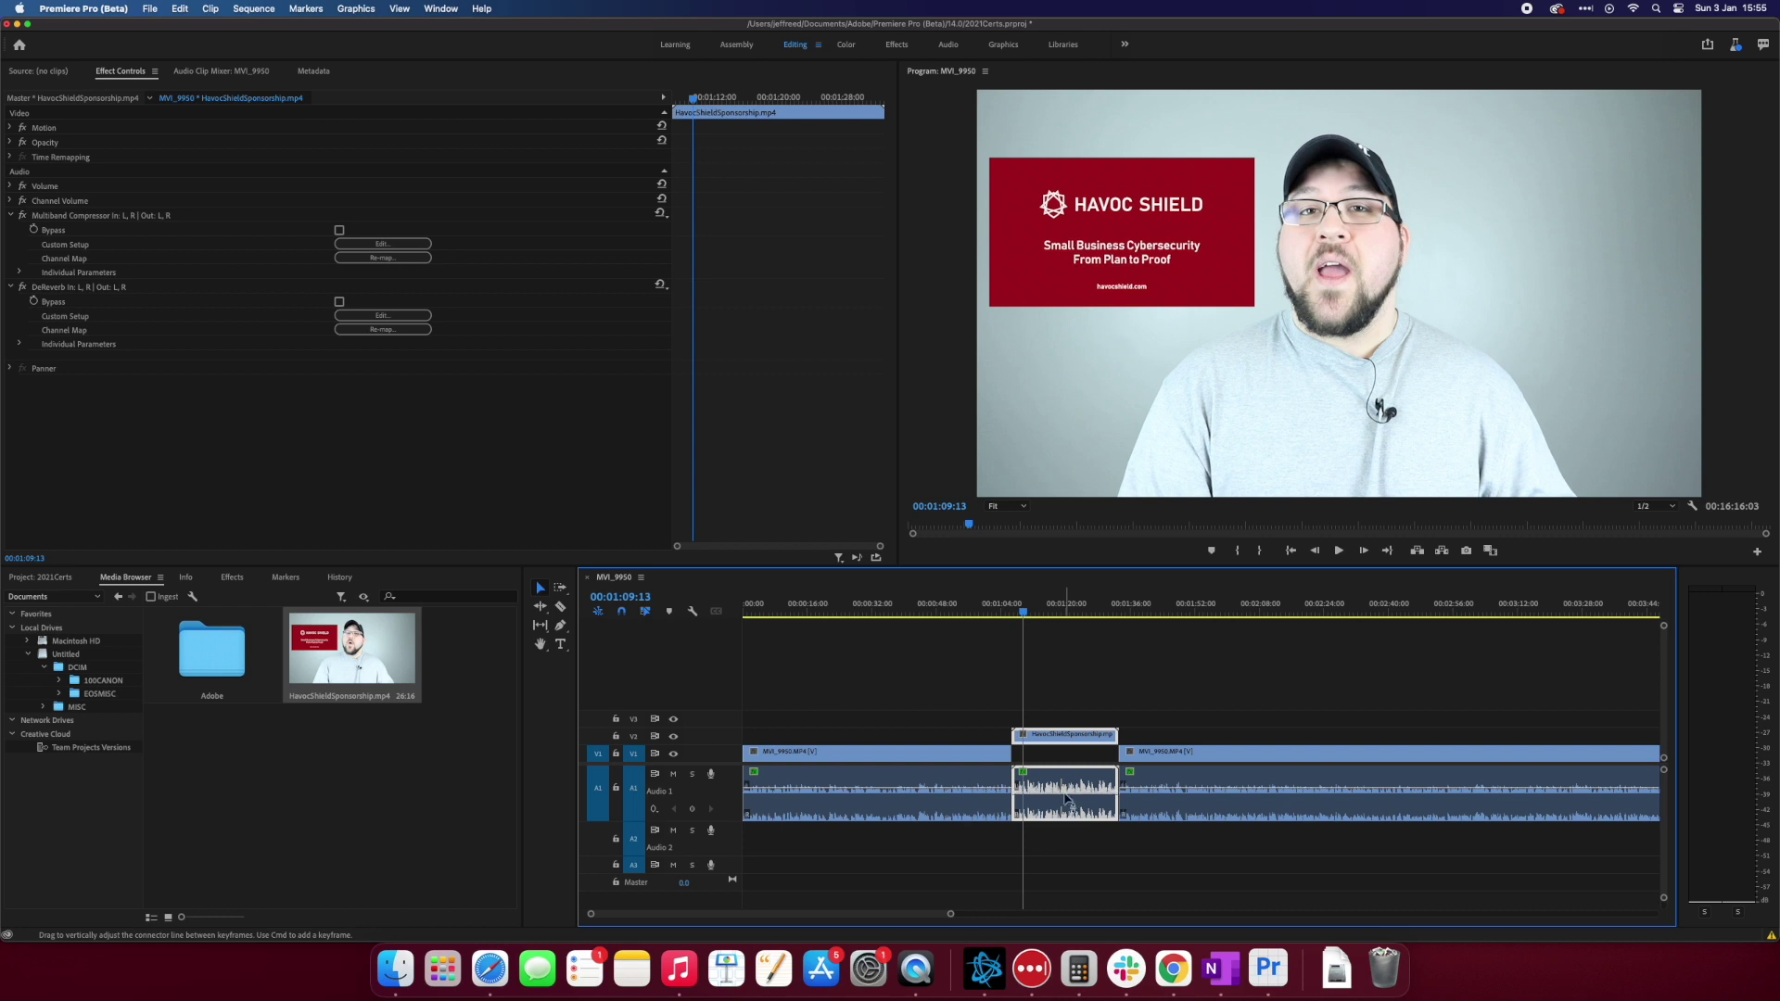
pyautogui.click(1002, 615)
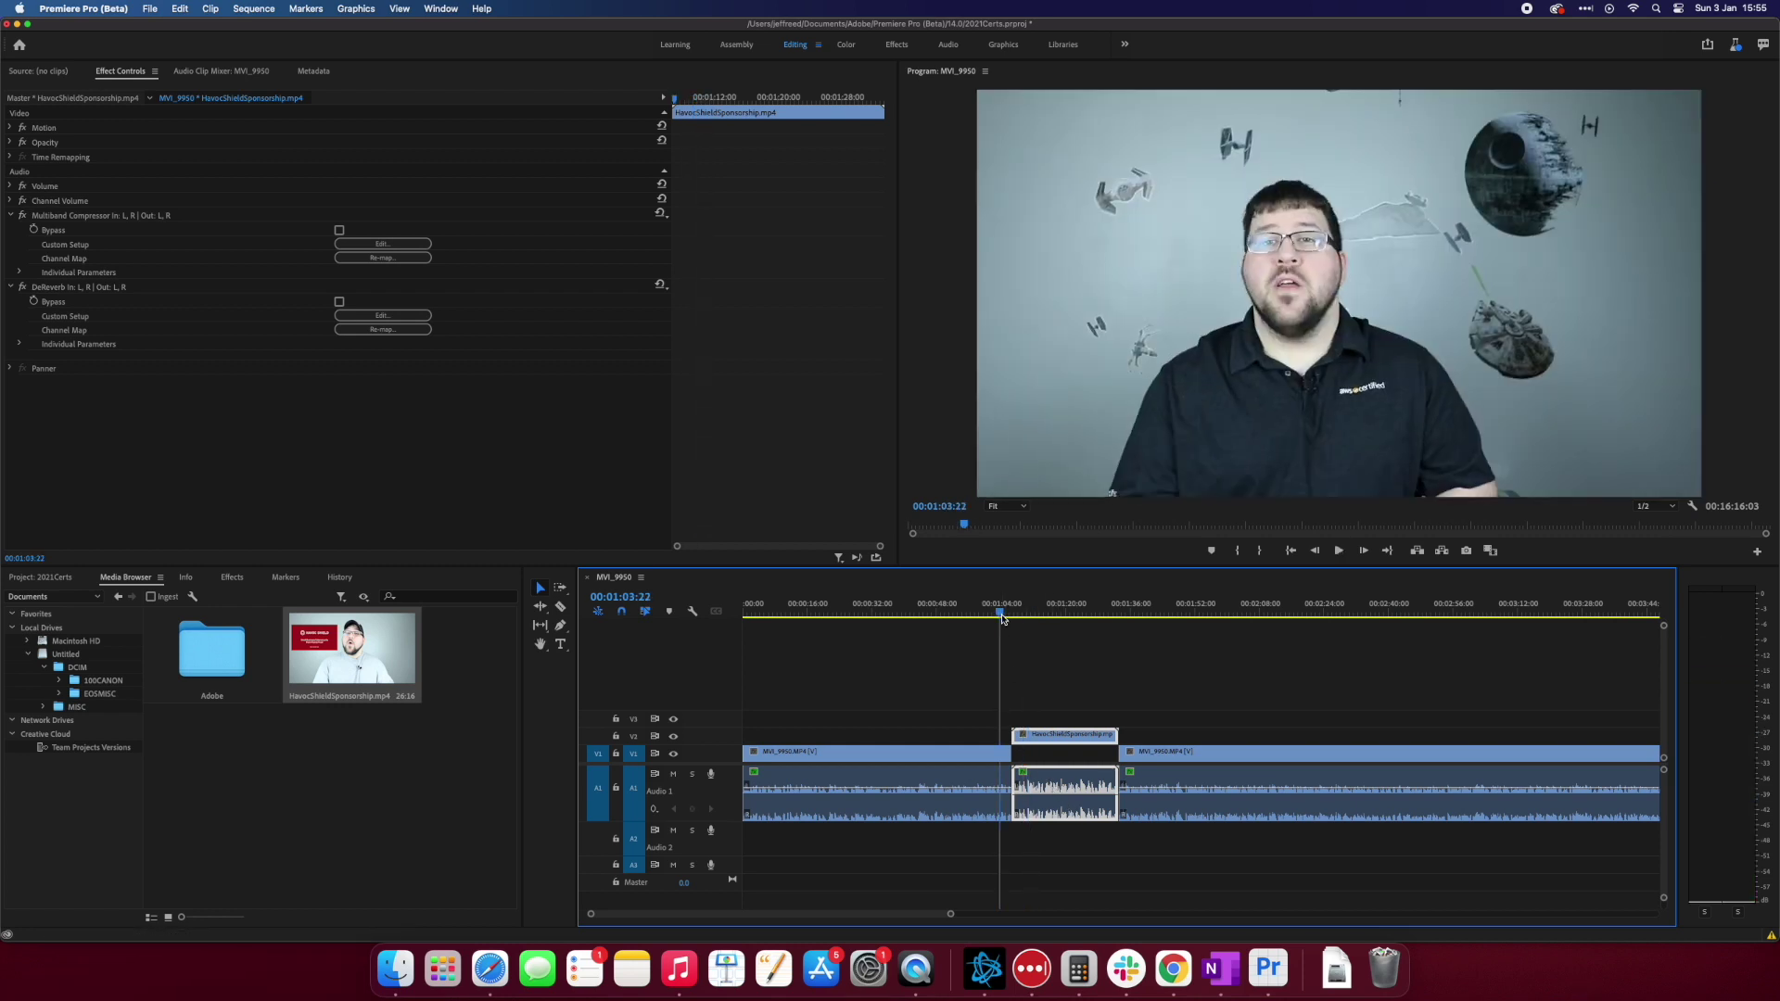
pyautogui.press('space')
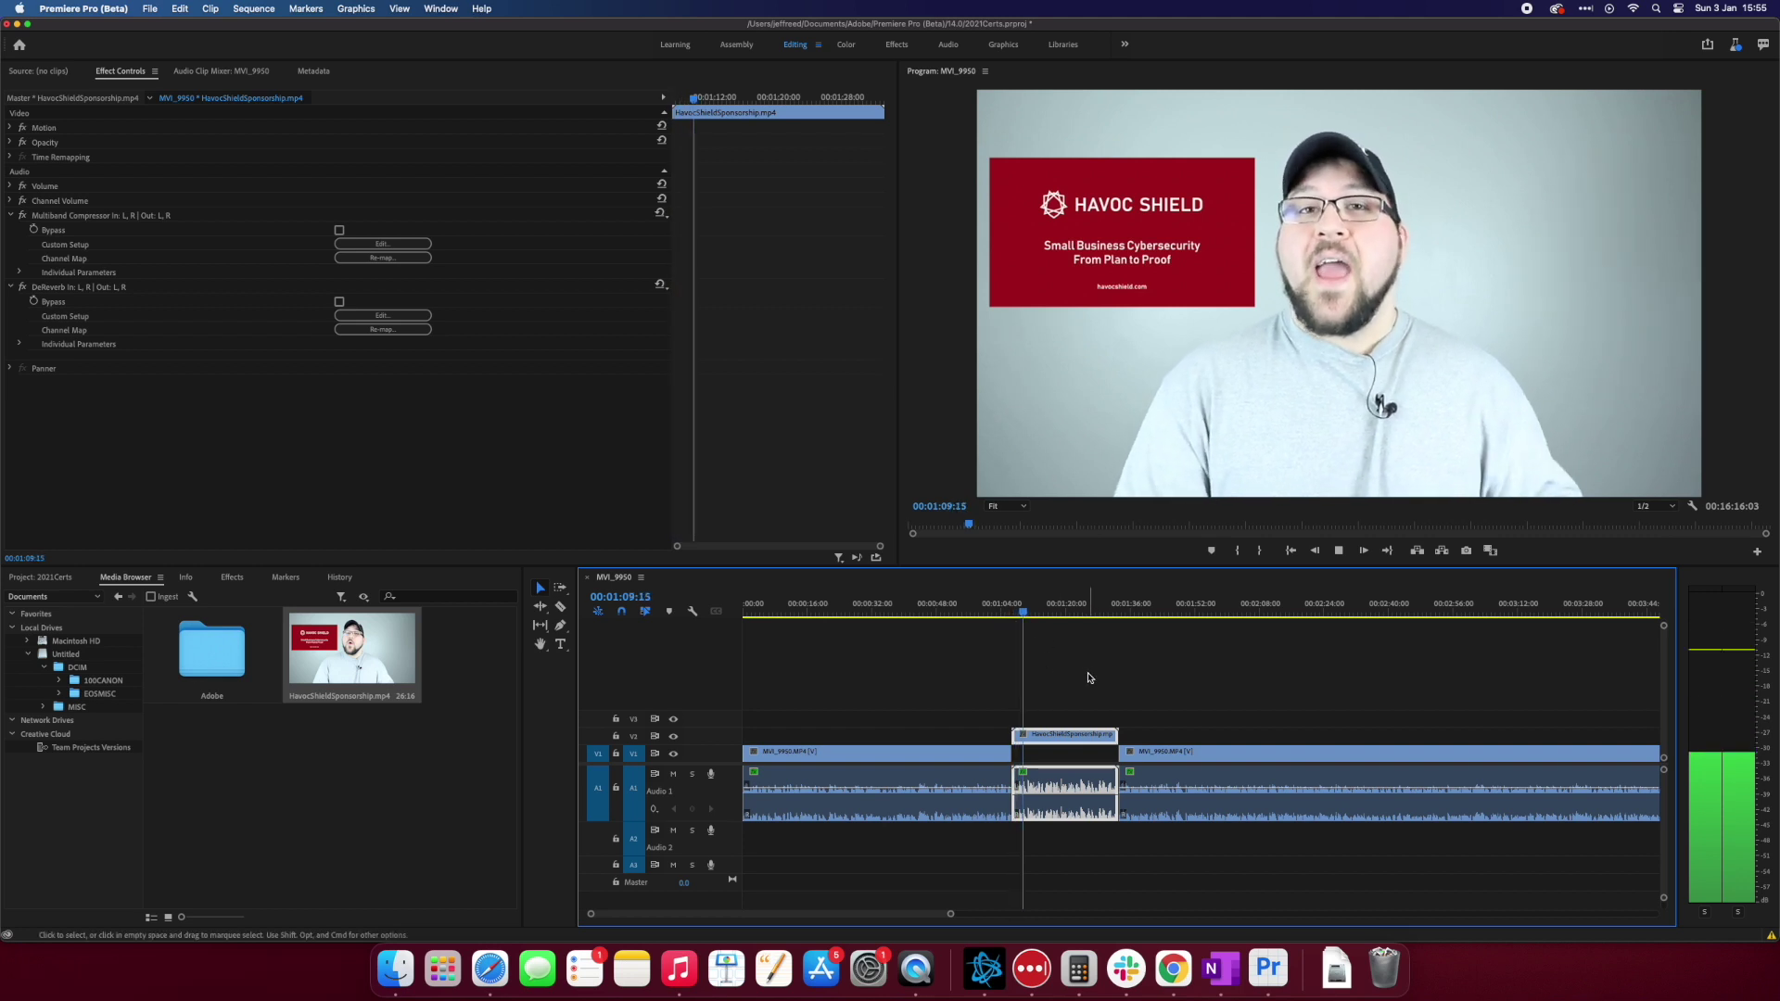
pyautogui.press('space')
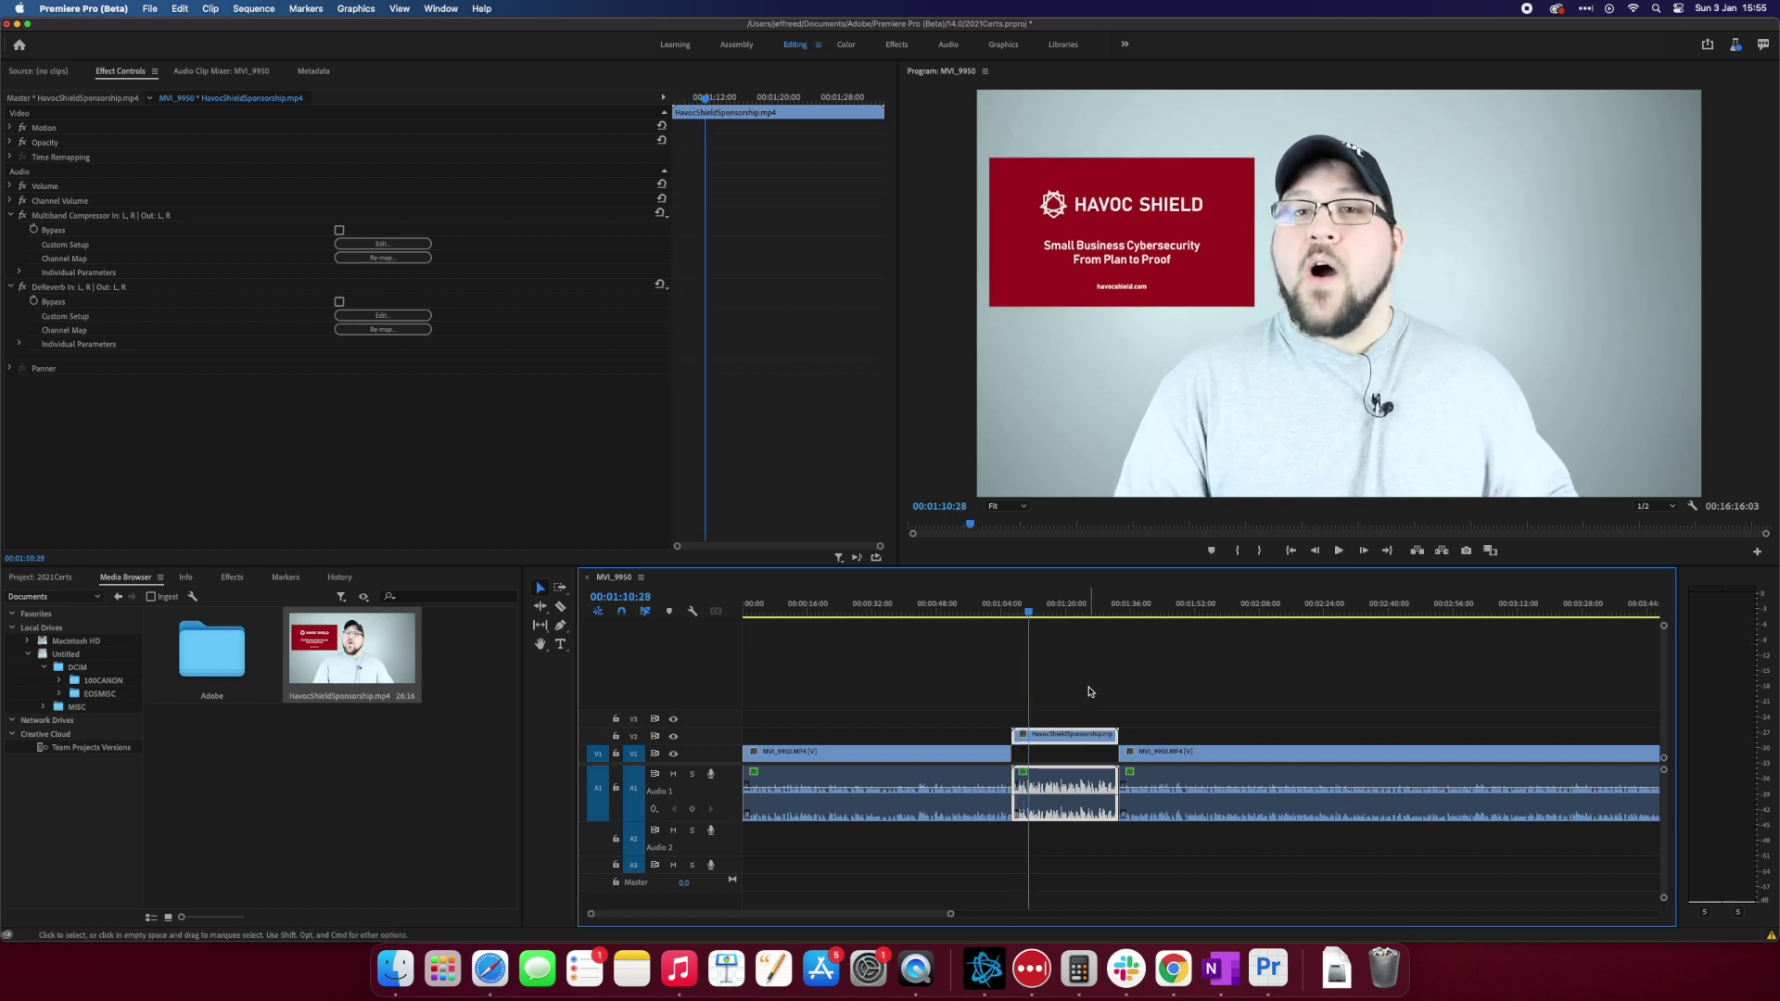
# Step: Move the last MVI_9950 clip earlier to meet the preceding clip near 00:11:41, and play the join
pyautogui.moveTo(945, 920); pyautogui.dragTo(1284, 936)
pyautogui.moveTo(1115, 766); pyautogui.dragTo(1017, 766)
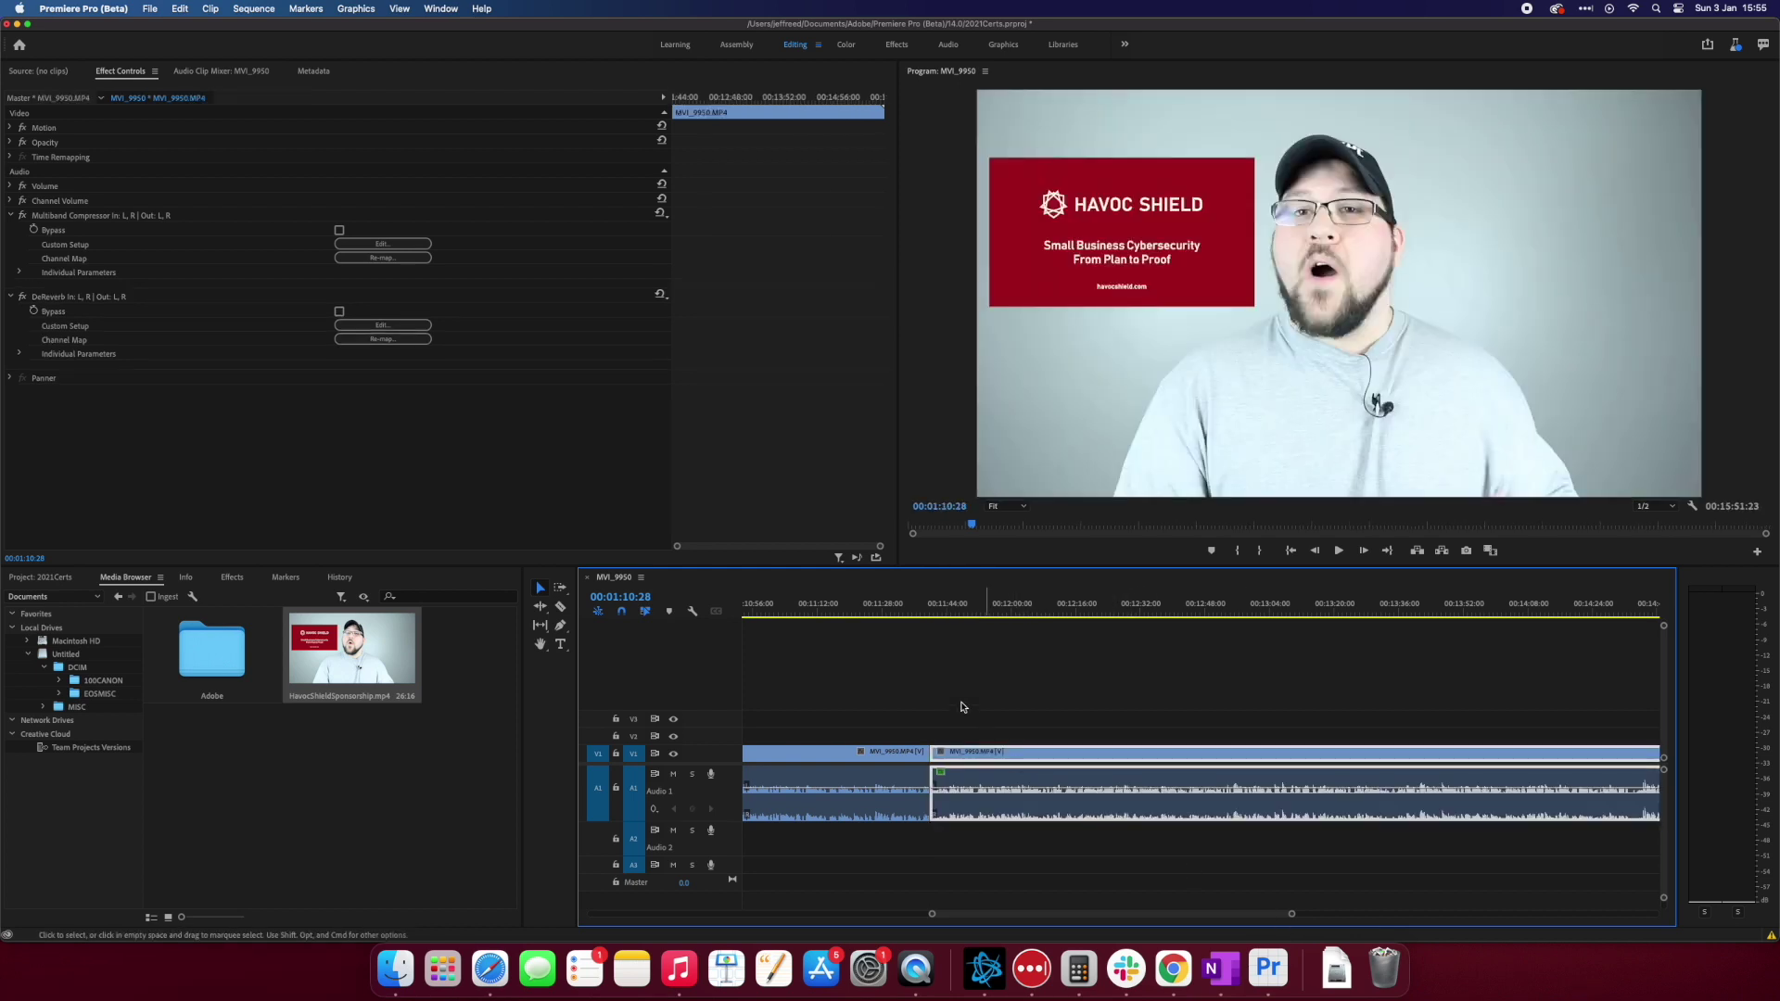
pyautogui.click(924, 627)
pyautogui.click(921, 608)
pyautogui.press('space')
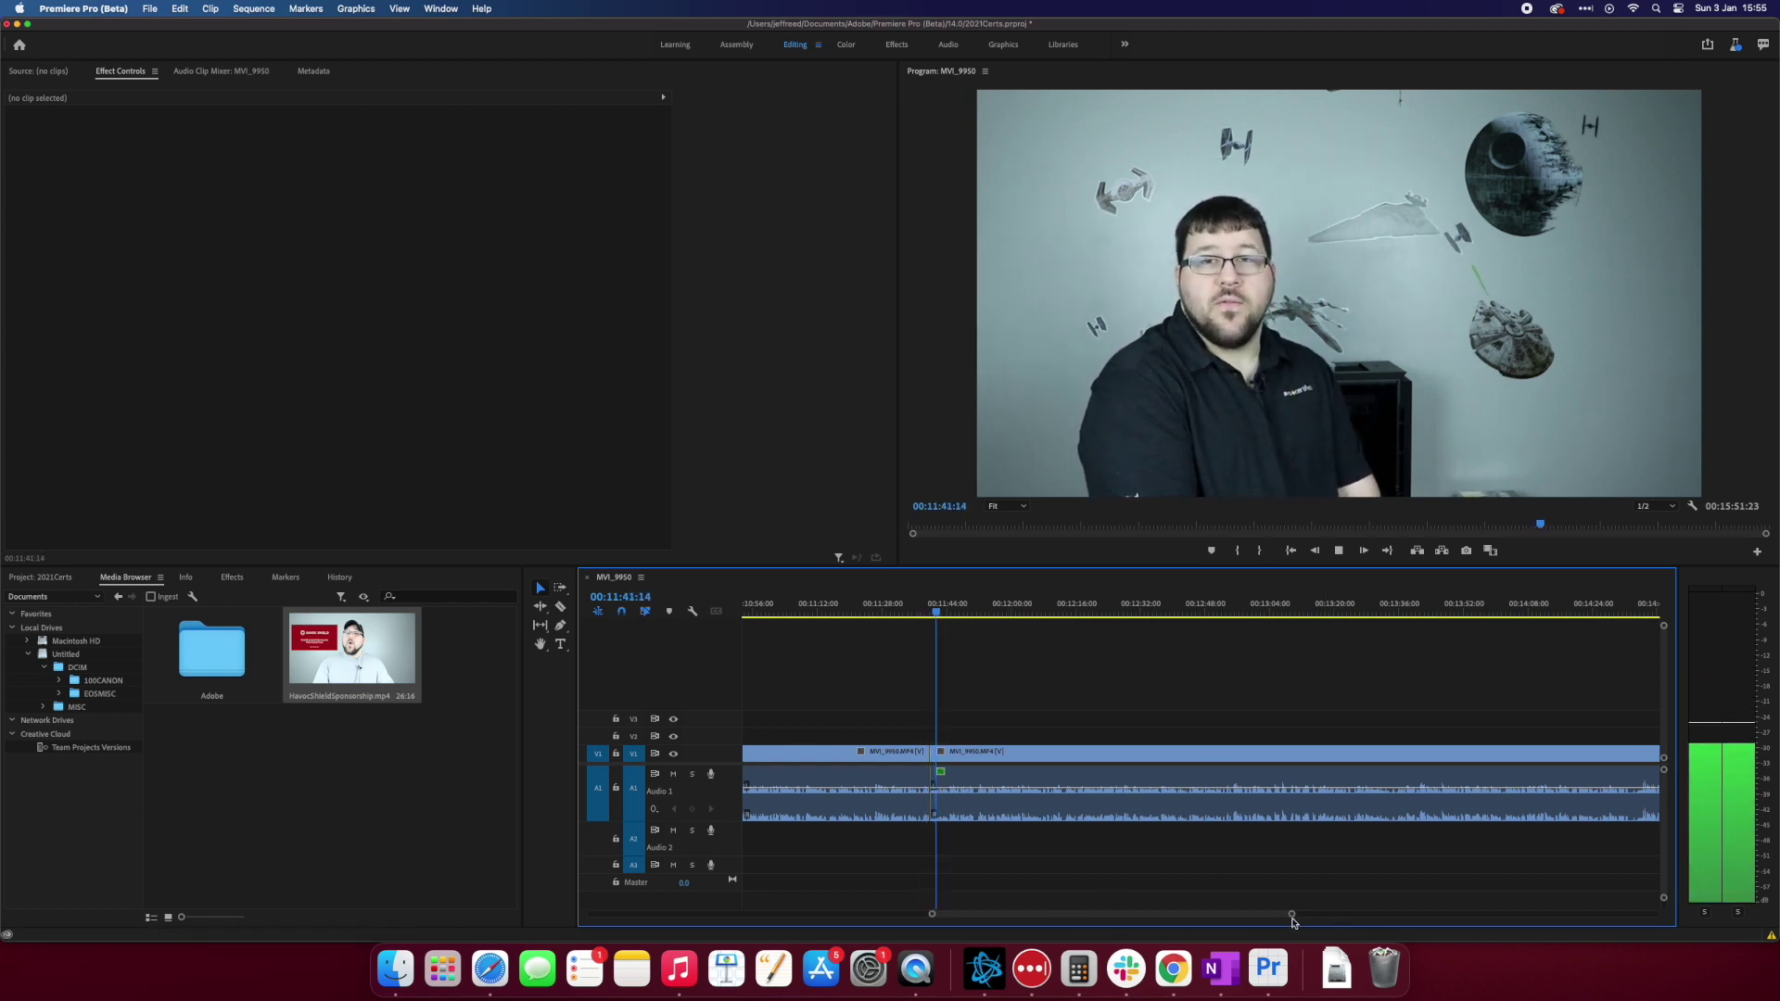
# Step: Play the closing part of the footage from about 00:15:24 to review the ending
pyautogui.moveTo(1291, 914); pyautogui.dragTo(1370, 921)
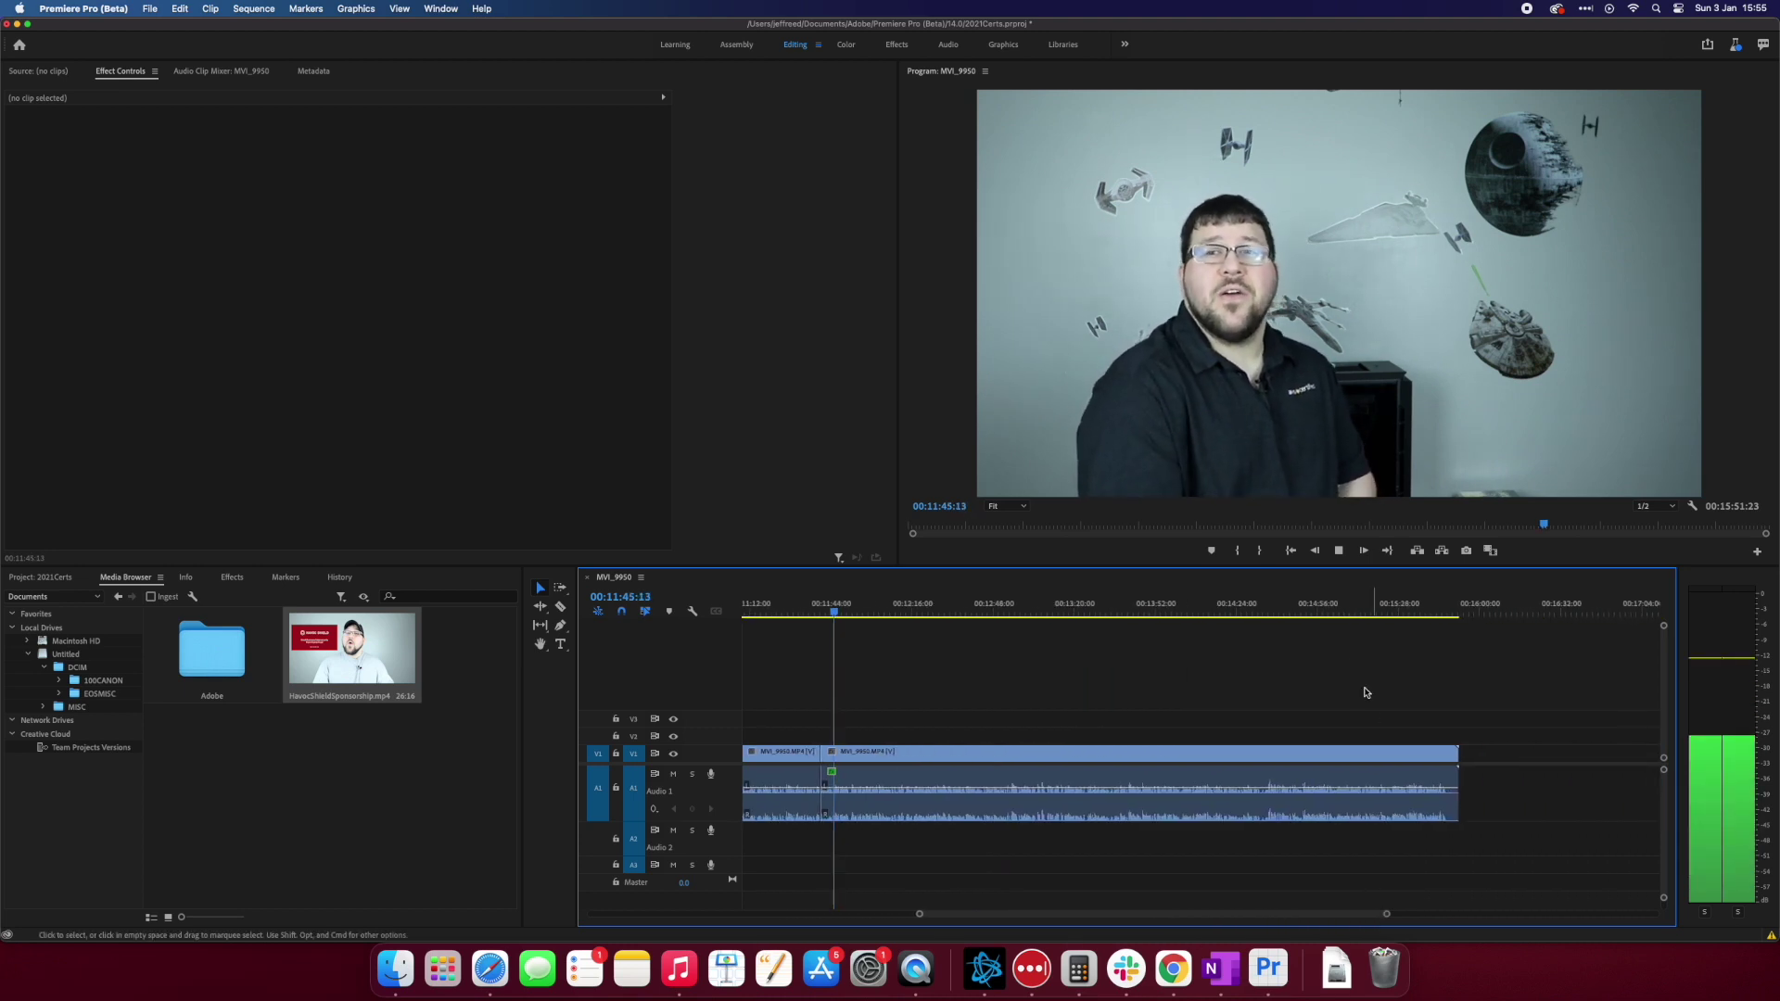
pyautogui.click(1388, 616)
pyautogui.press('space')
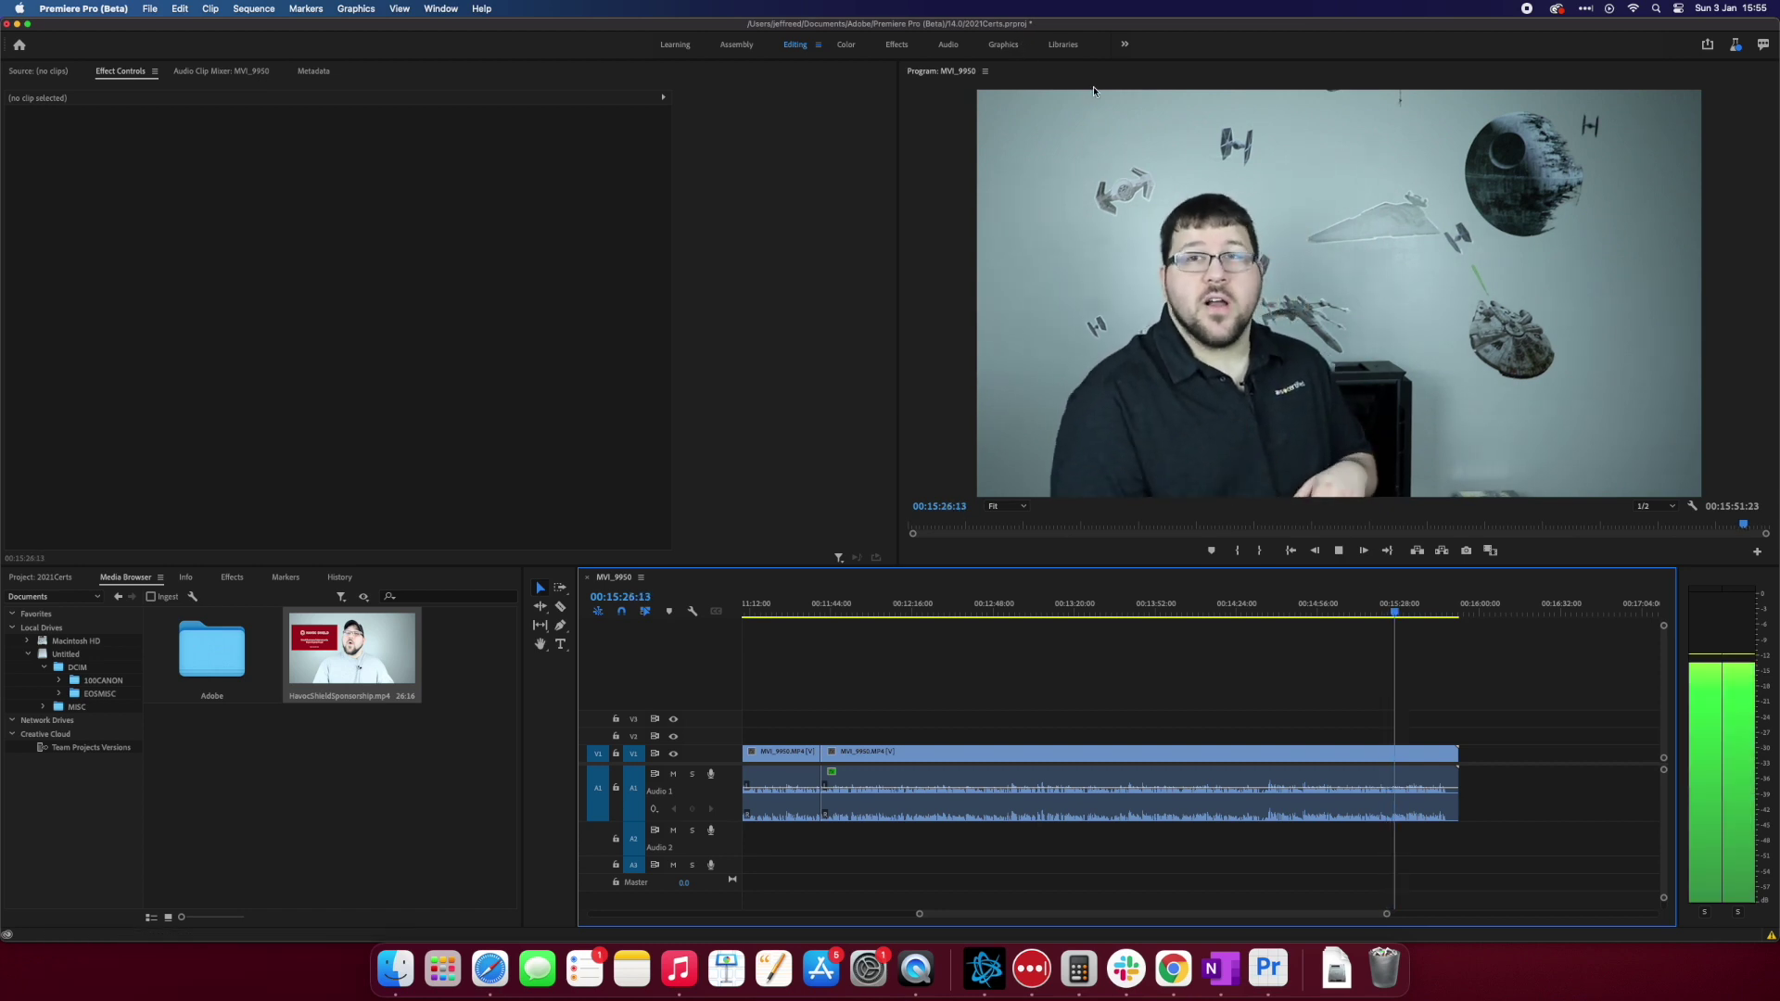
# Step: Change to the Graphics workspace and search the local graphics templates for "subscribe"
pyautogui.hotkey('alt', 'shift', '7')
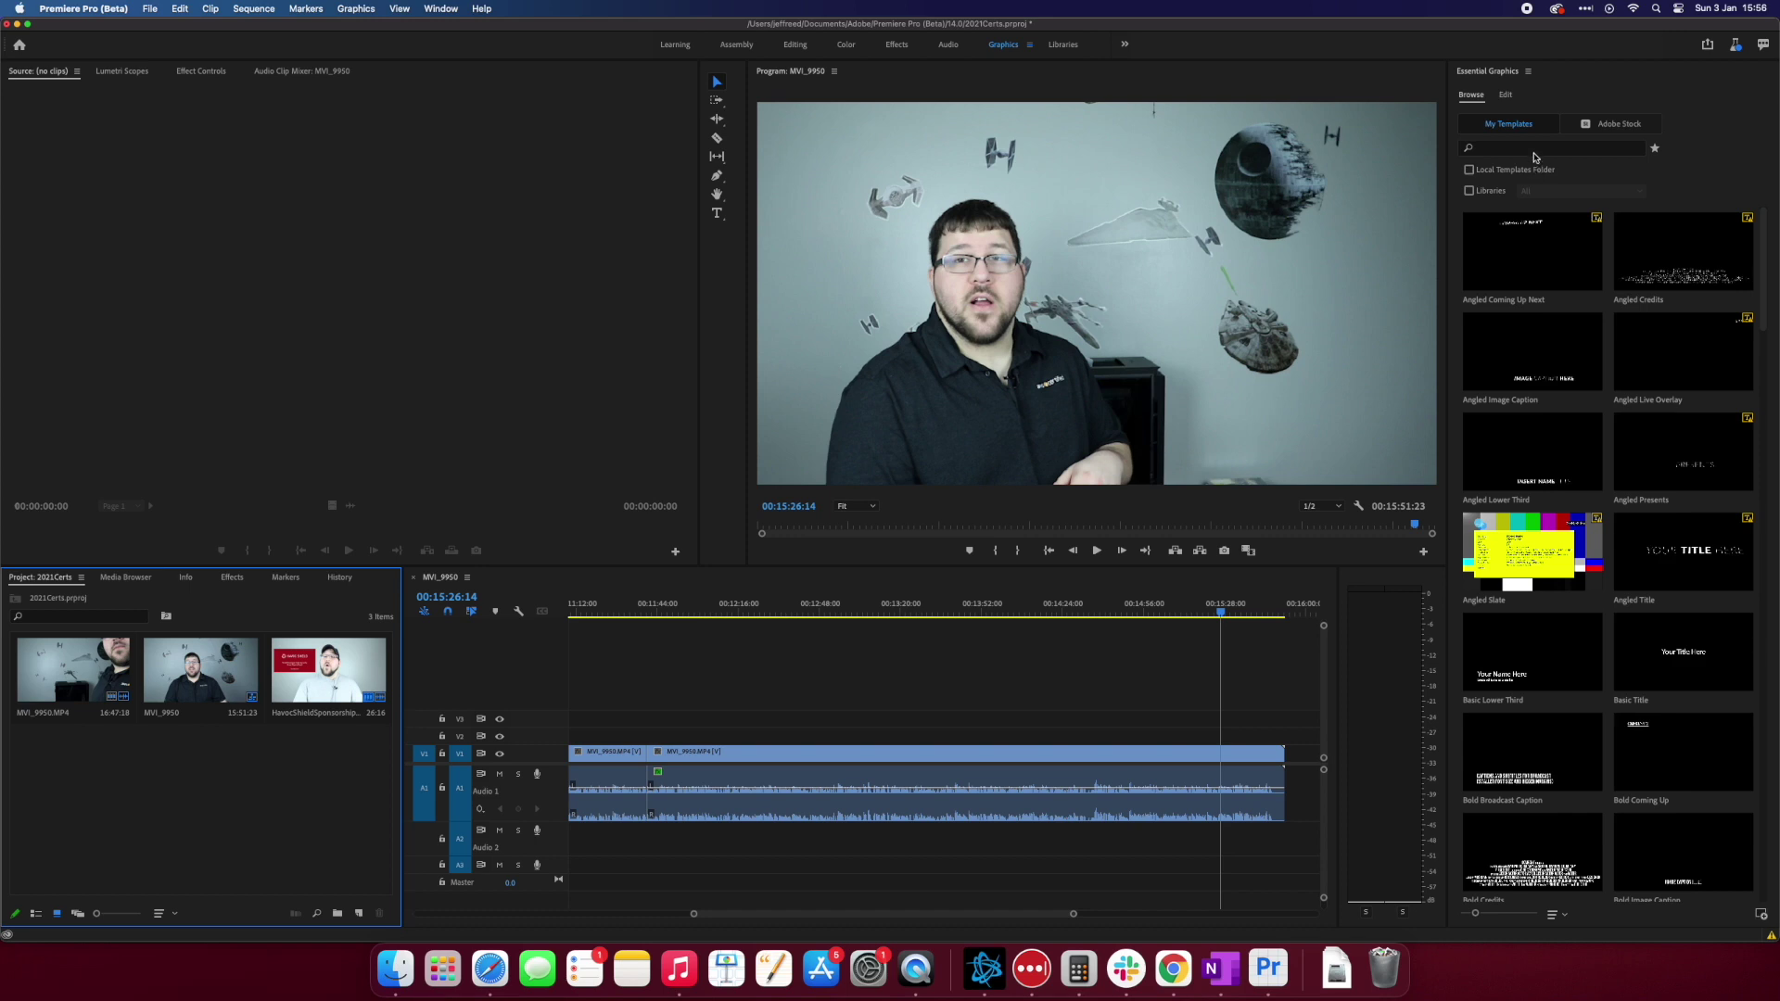
pyautogui.click(1535, 150)
pyautogui.write('subs')
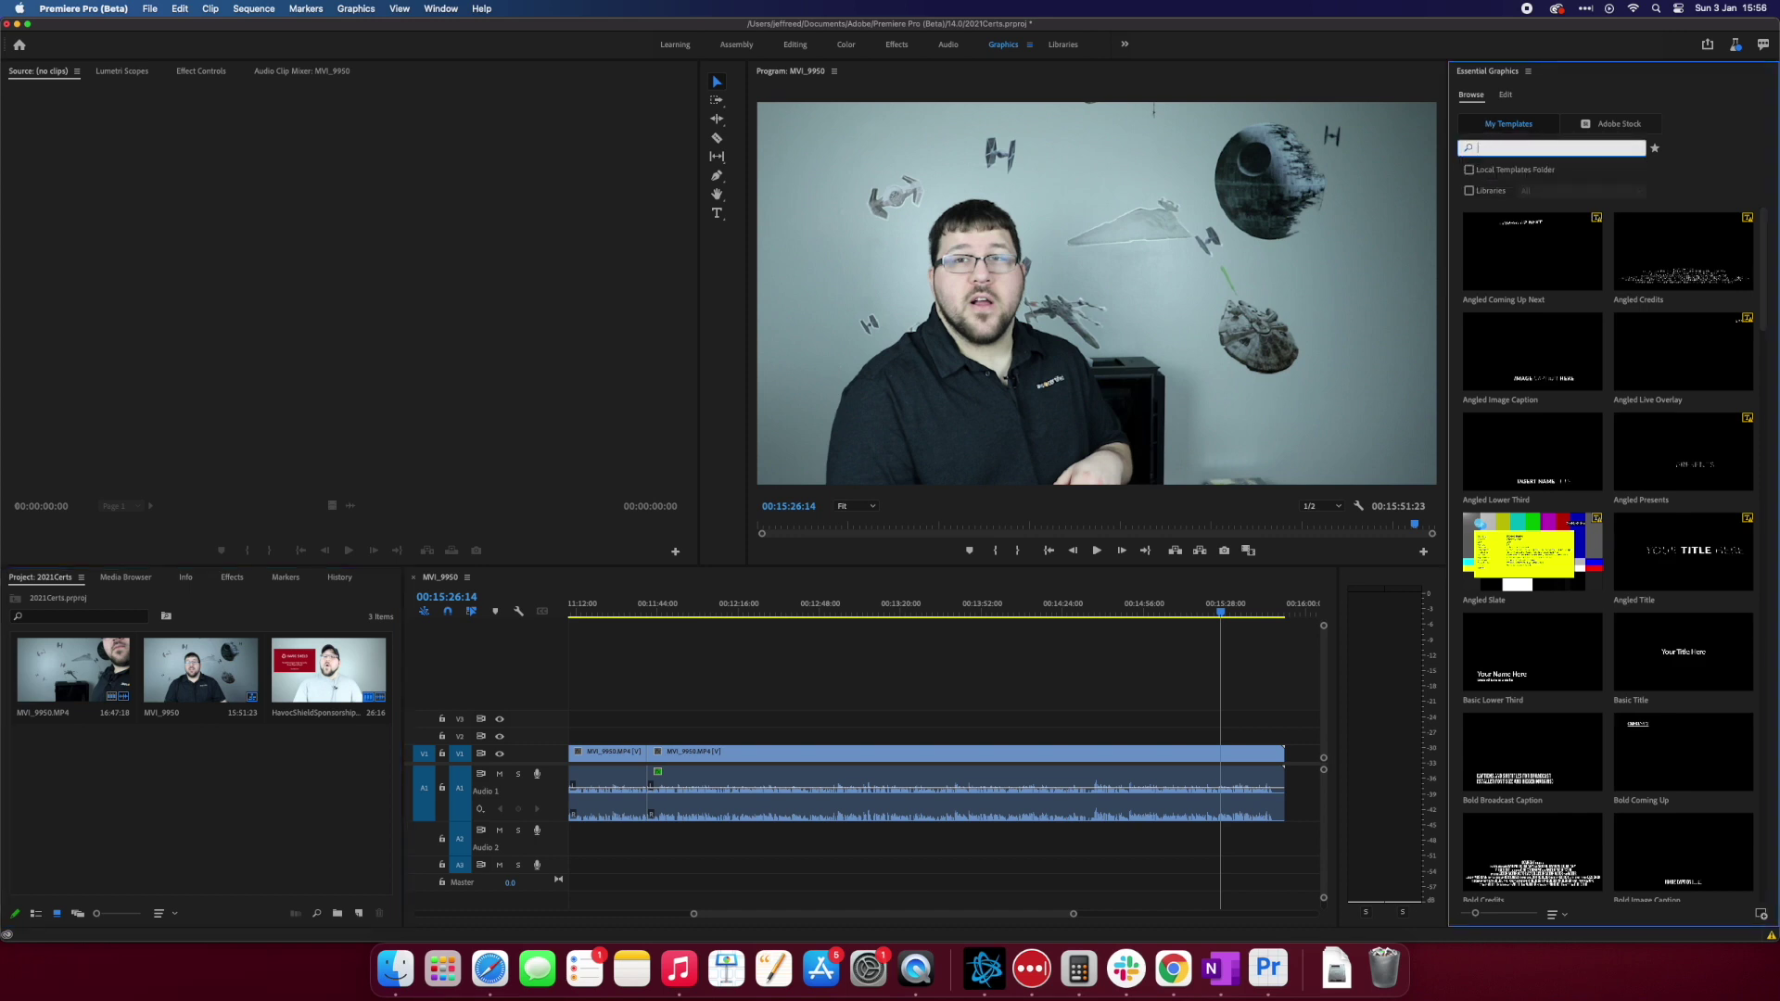
pyautogui.write('scribe')
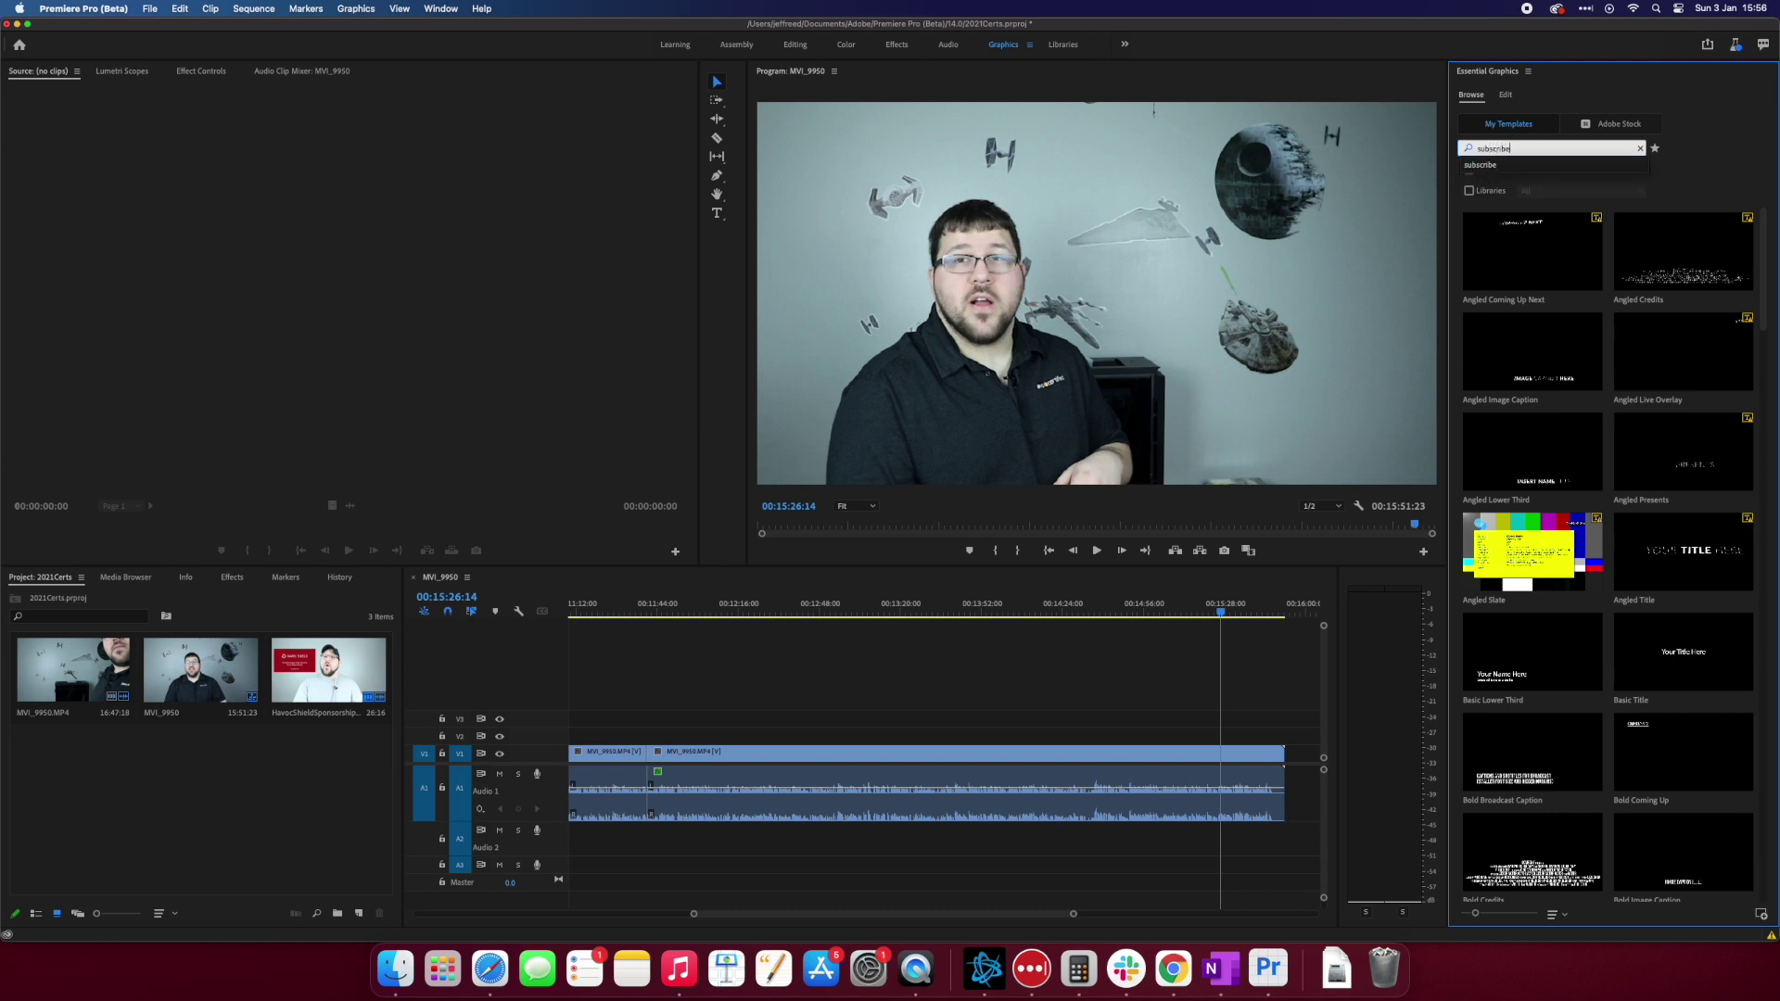
pyautogui.press('Return')
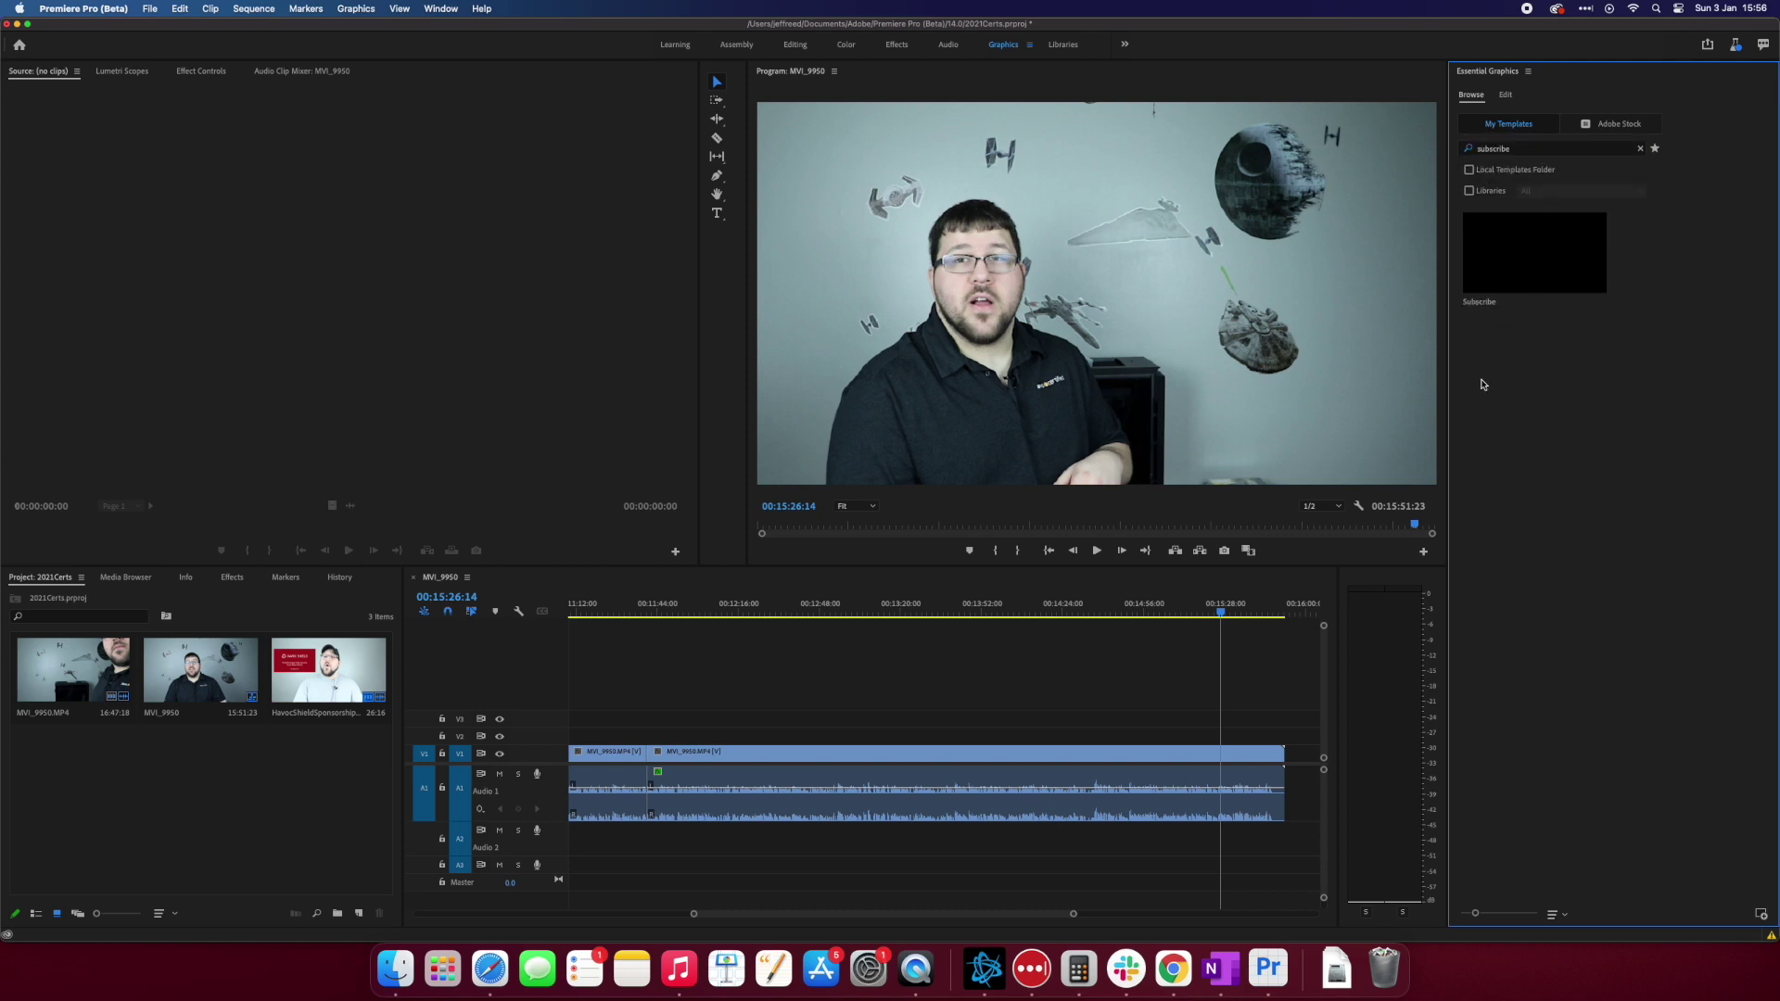
# Step: Play the ending of the sequence while searching the Adobe Stock graphics templates for "subscribe"
pyautogui.click(1097, 551)
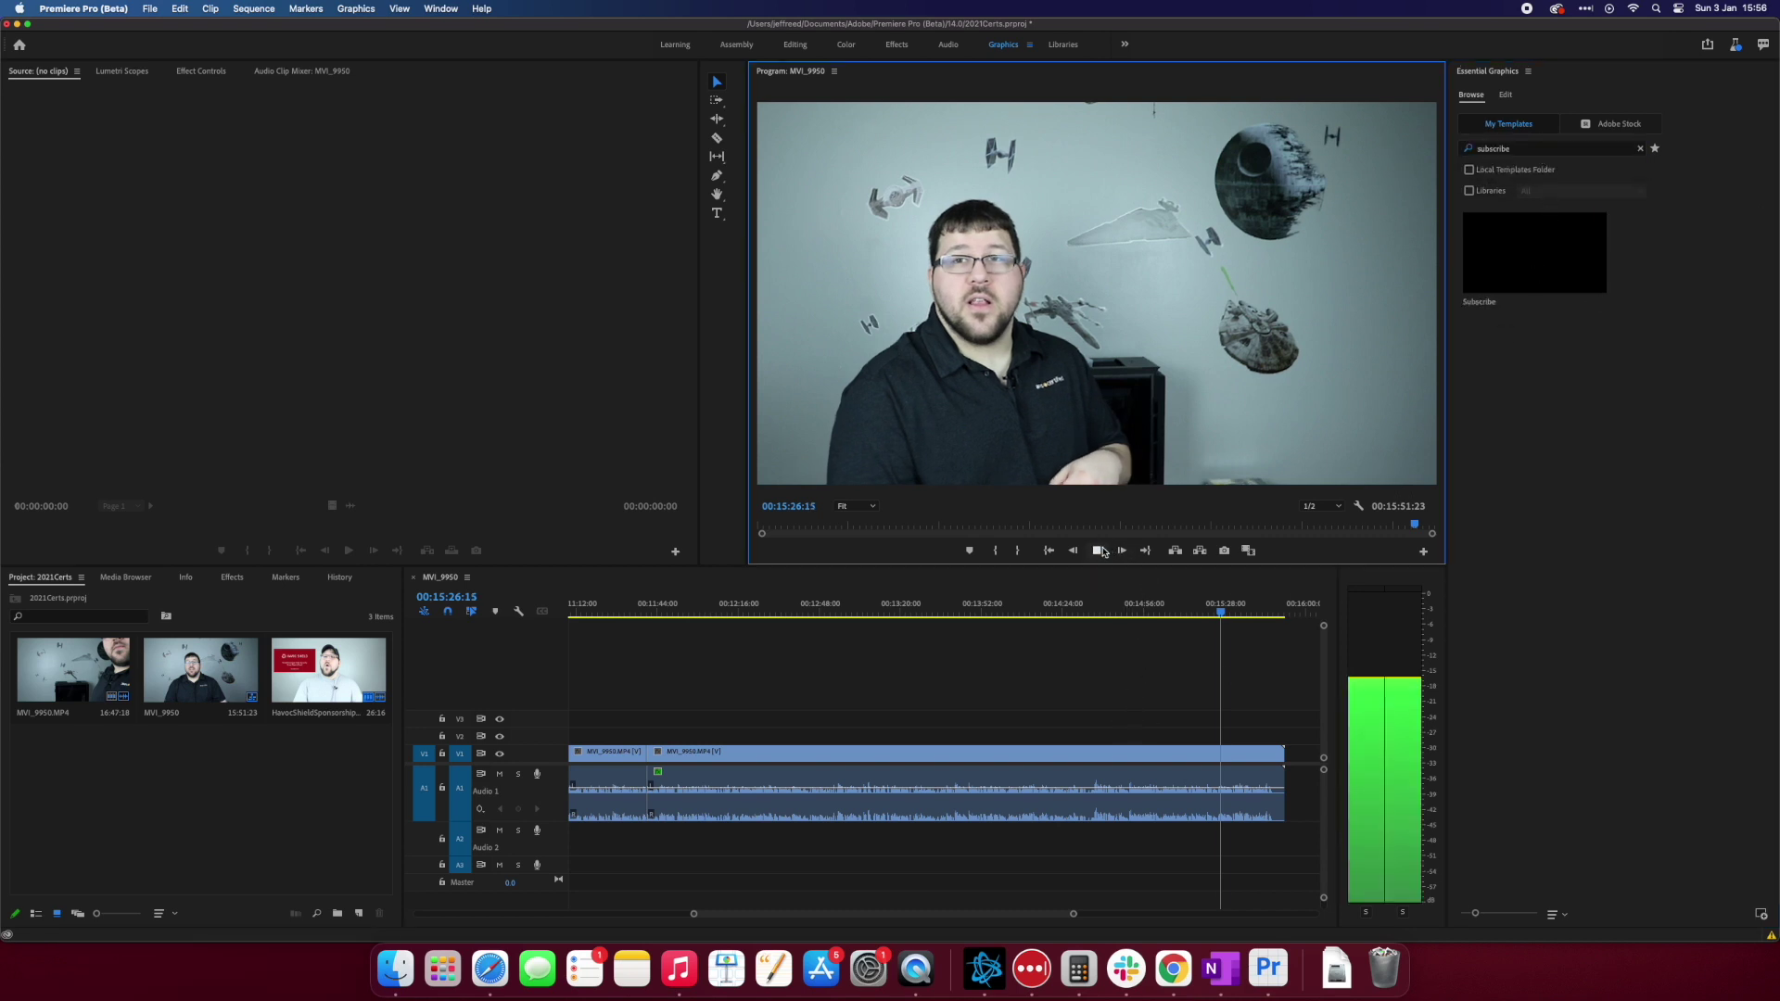
pyautogui.click(1597, 124)
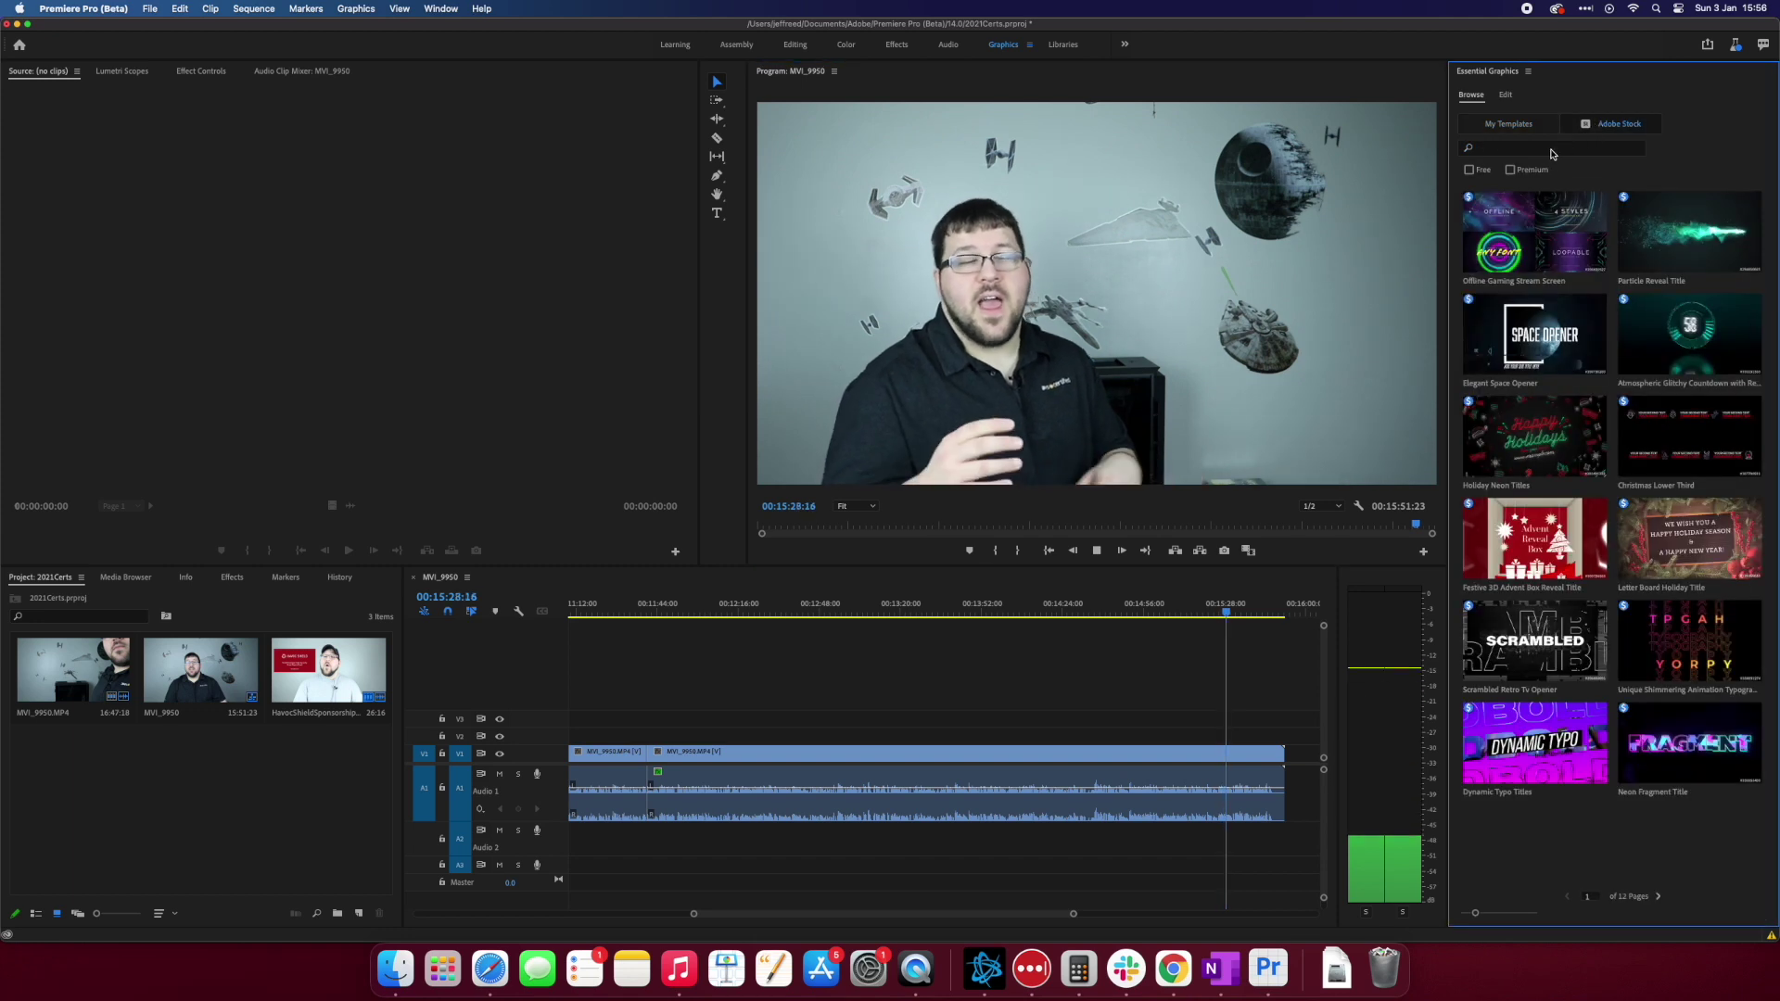
pyautogui.click(1548, 148)
pyautogui.write('subscrib')
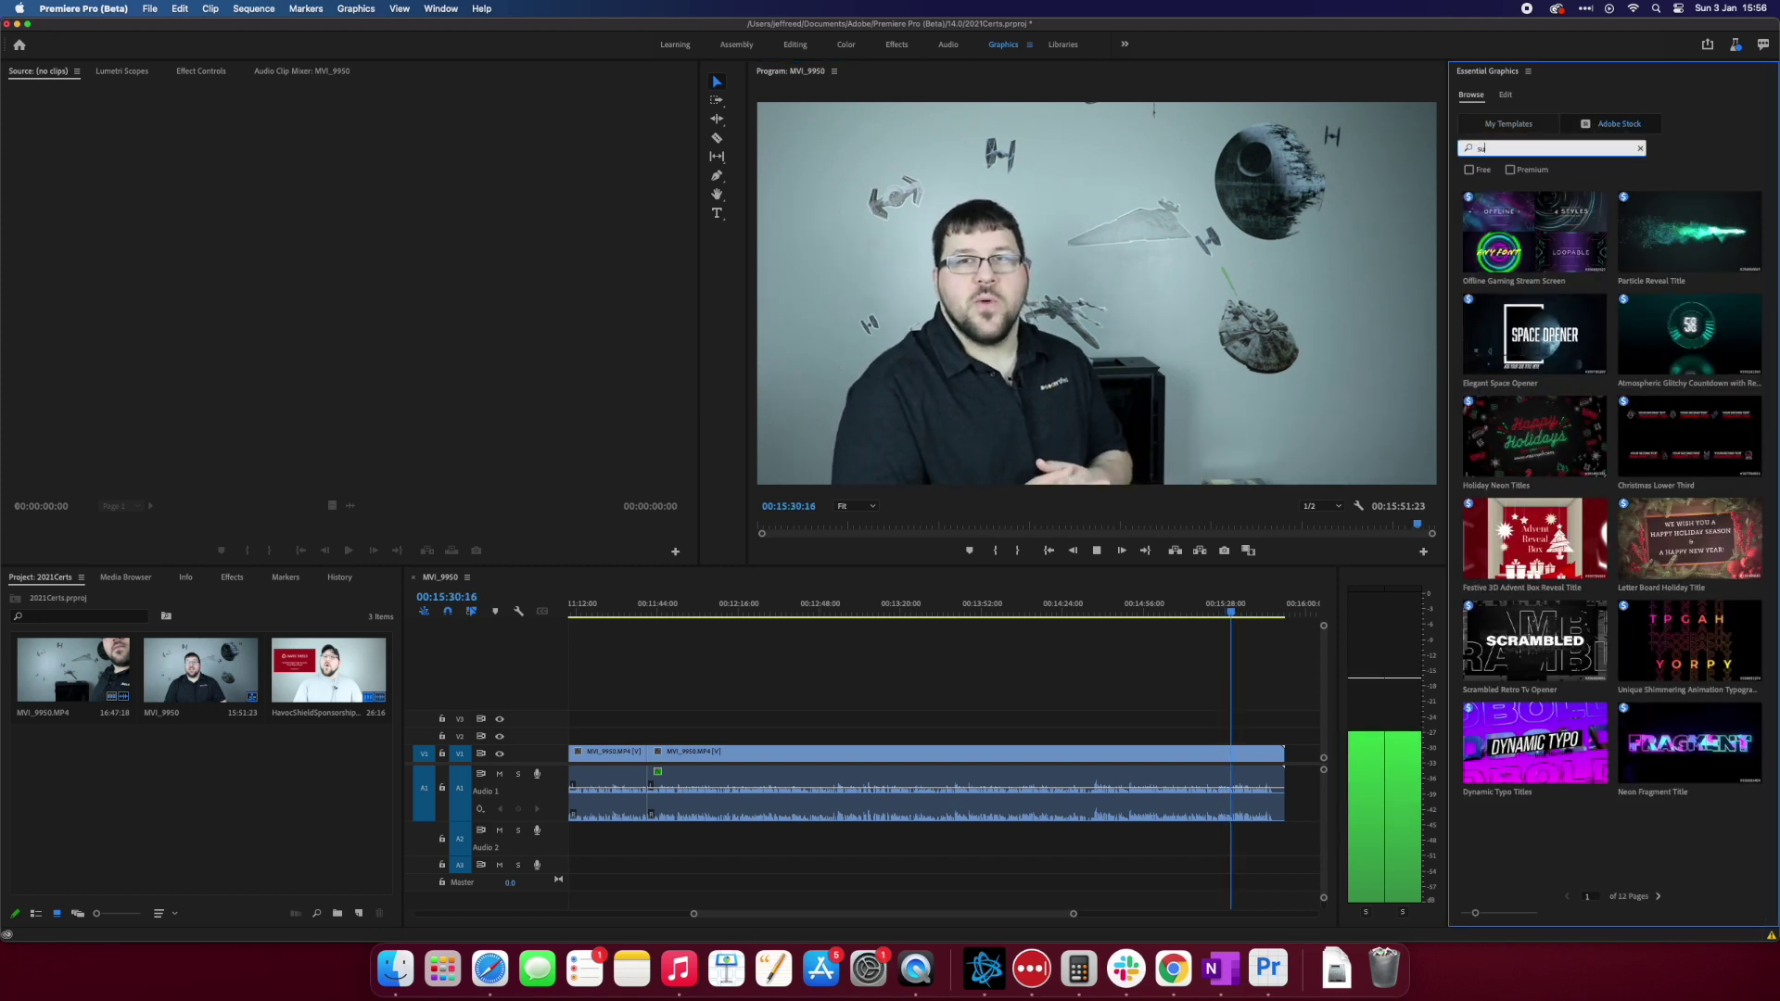
pyautogui.press('BackSpace')
pyautogui.press('BackSpace')
pyautogui.press('BackSpace')
pyautogui.press('BackSpace')
pyautogui.press('BackSpace')
pyautogui.press('BackSpace')
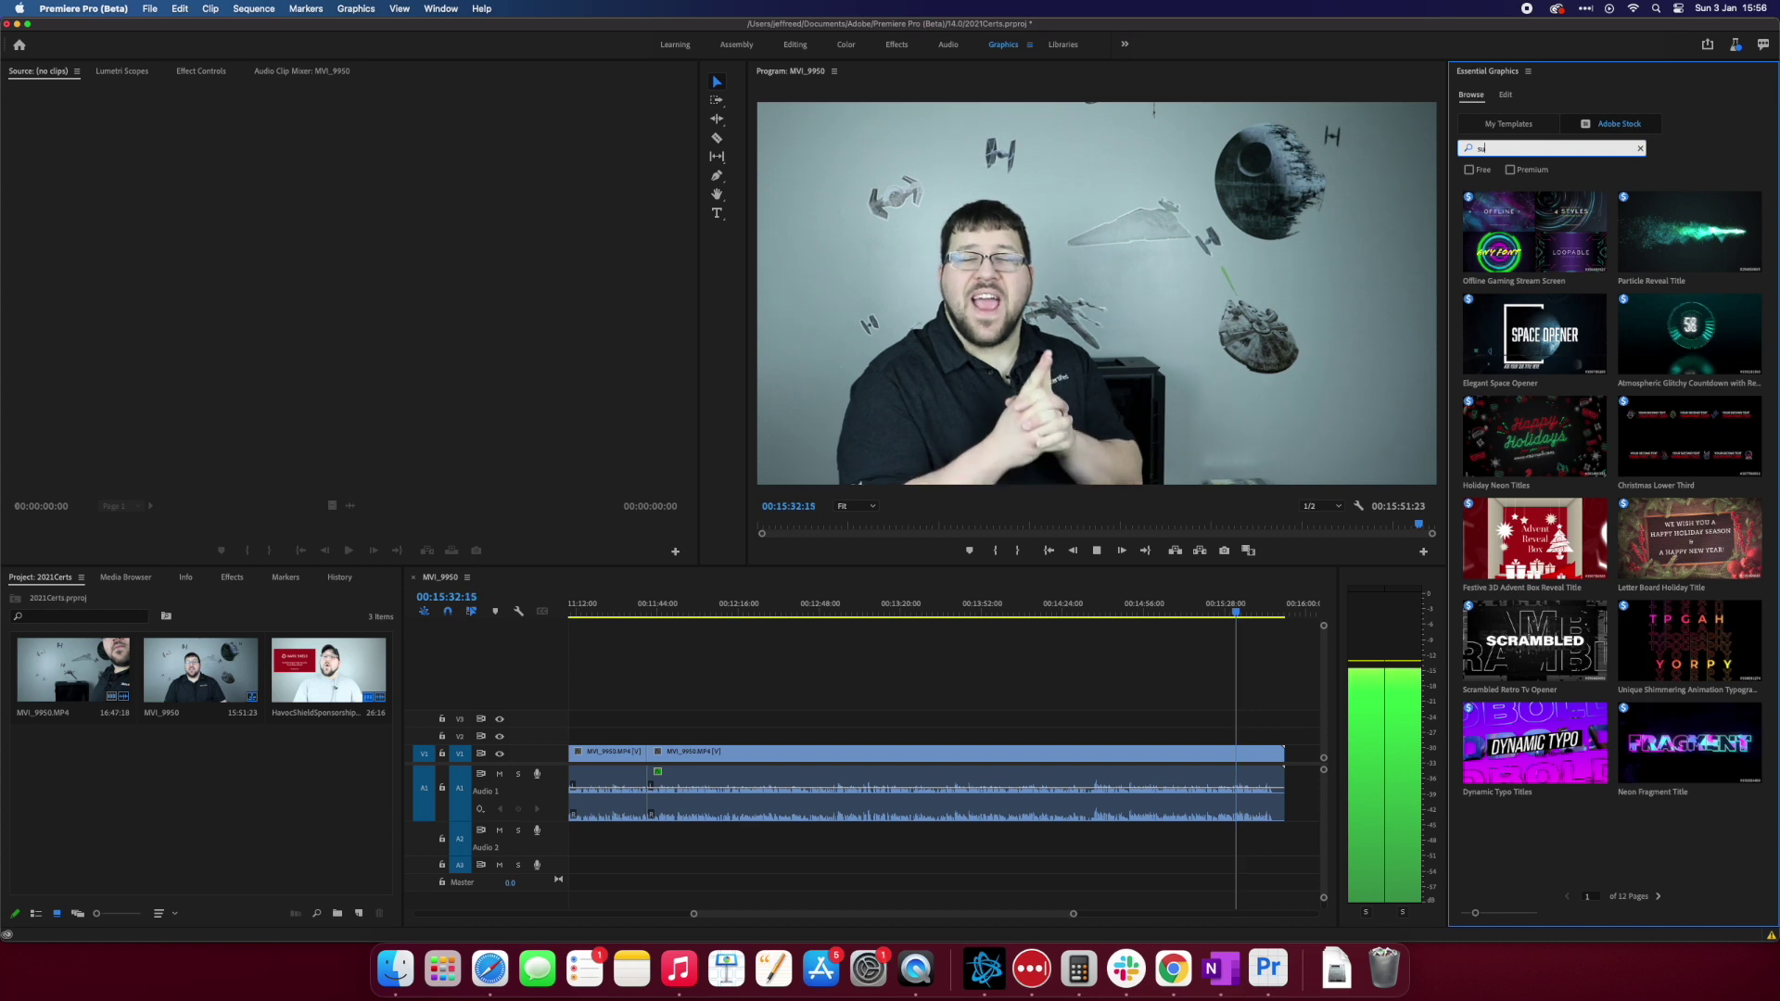
pyautogui.write('bscribe')
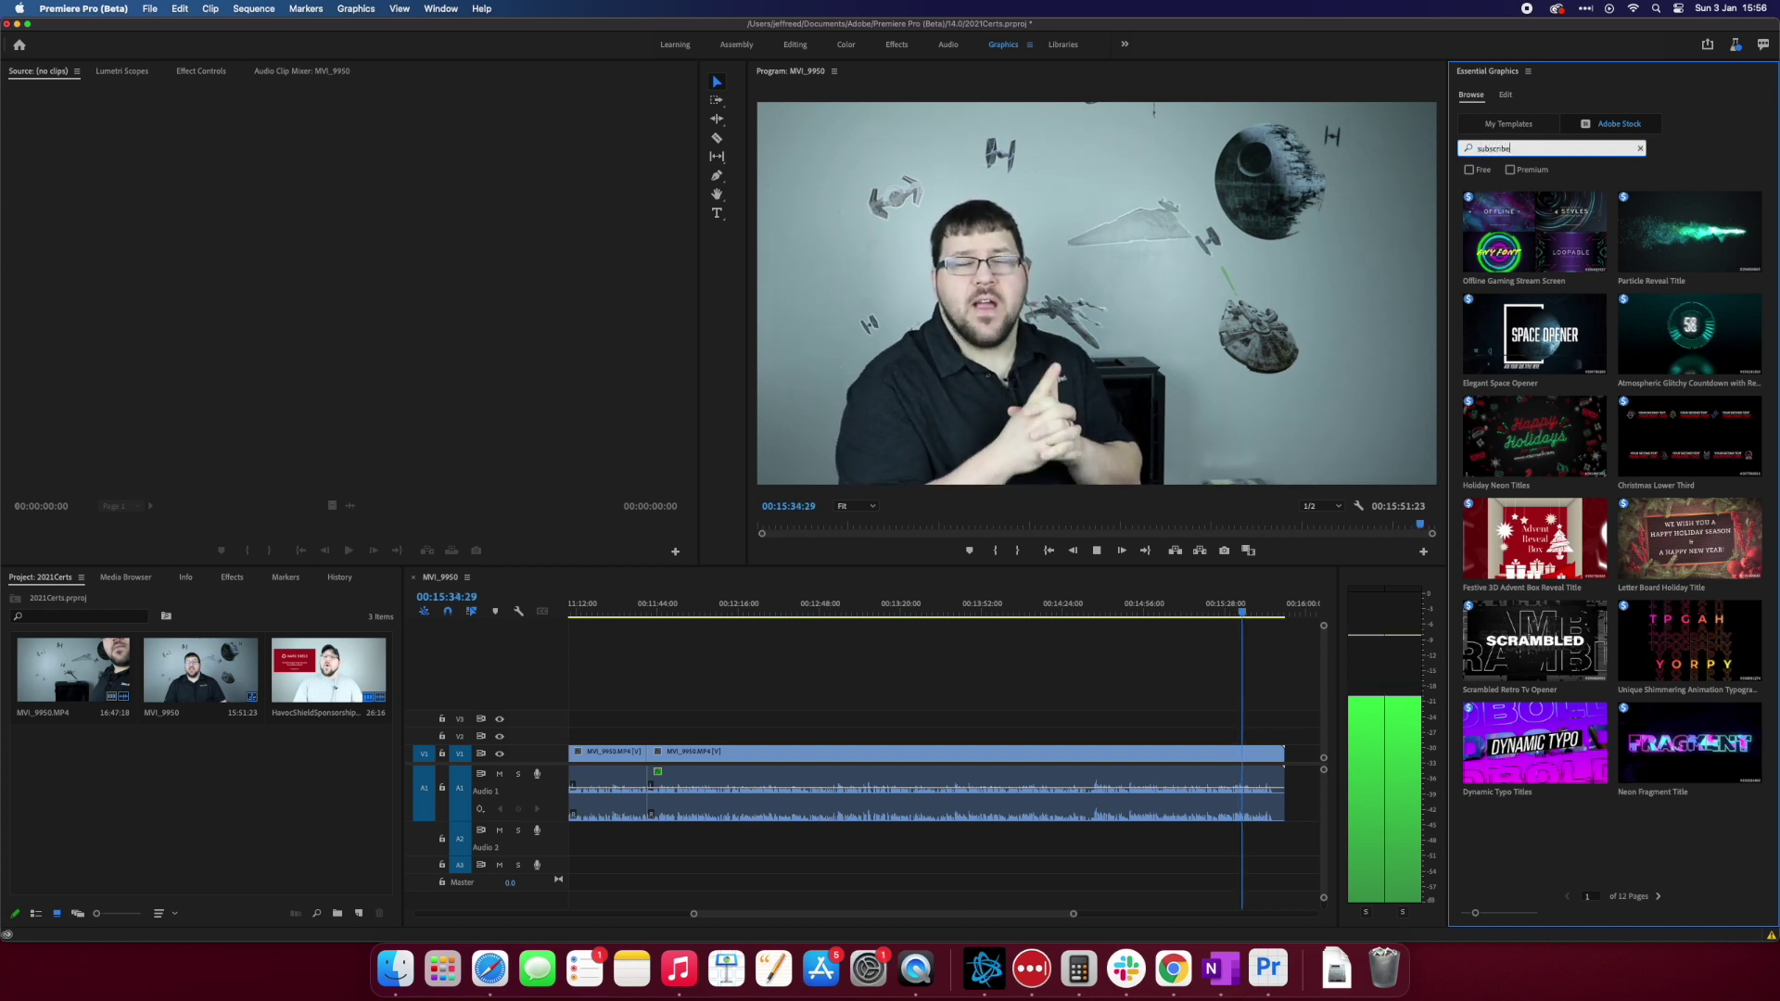
pyautogui.press('Return')
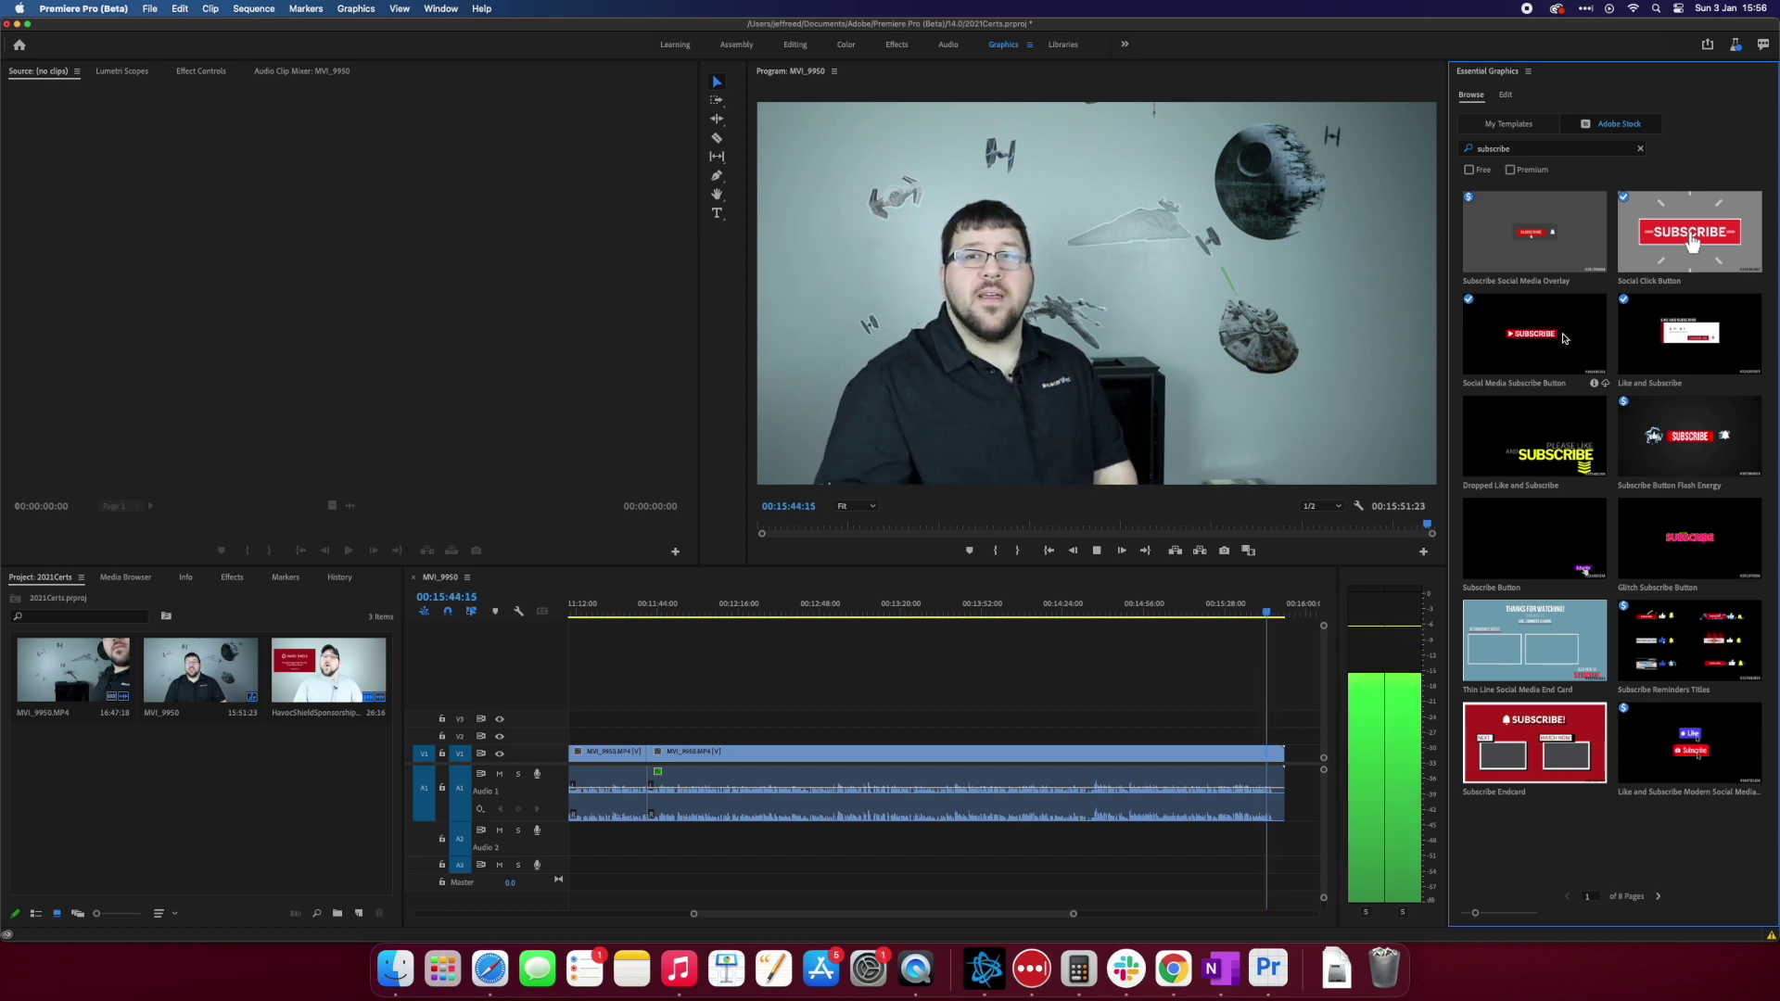
# Step: Split the last footage clip at 00:15:46:07 and delete the remainder after the cut
pyautogui.press('space')
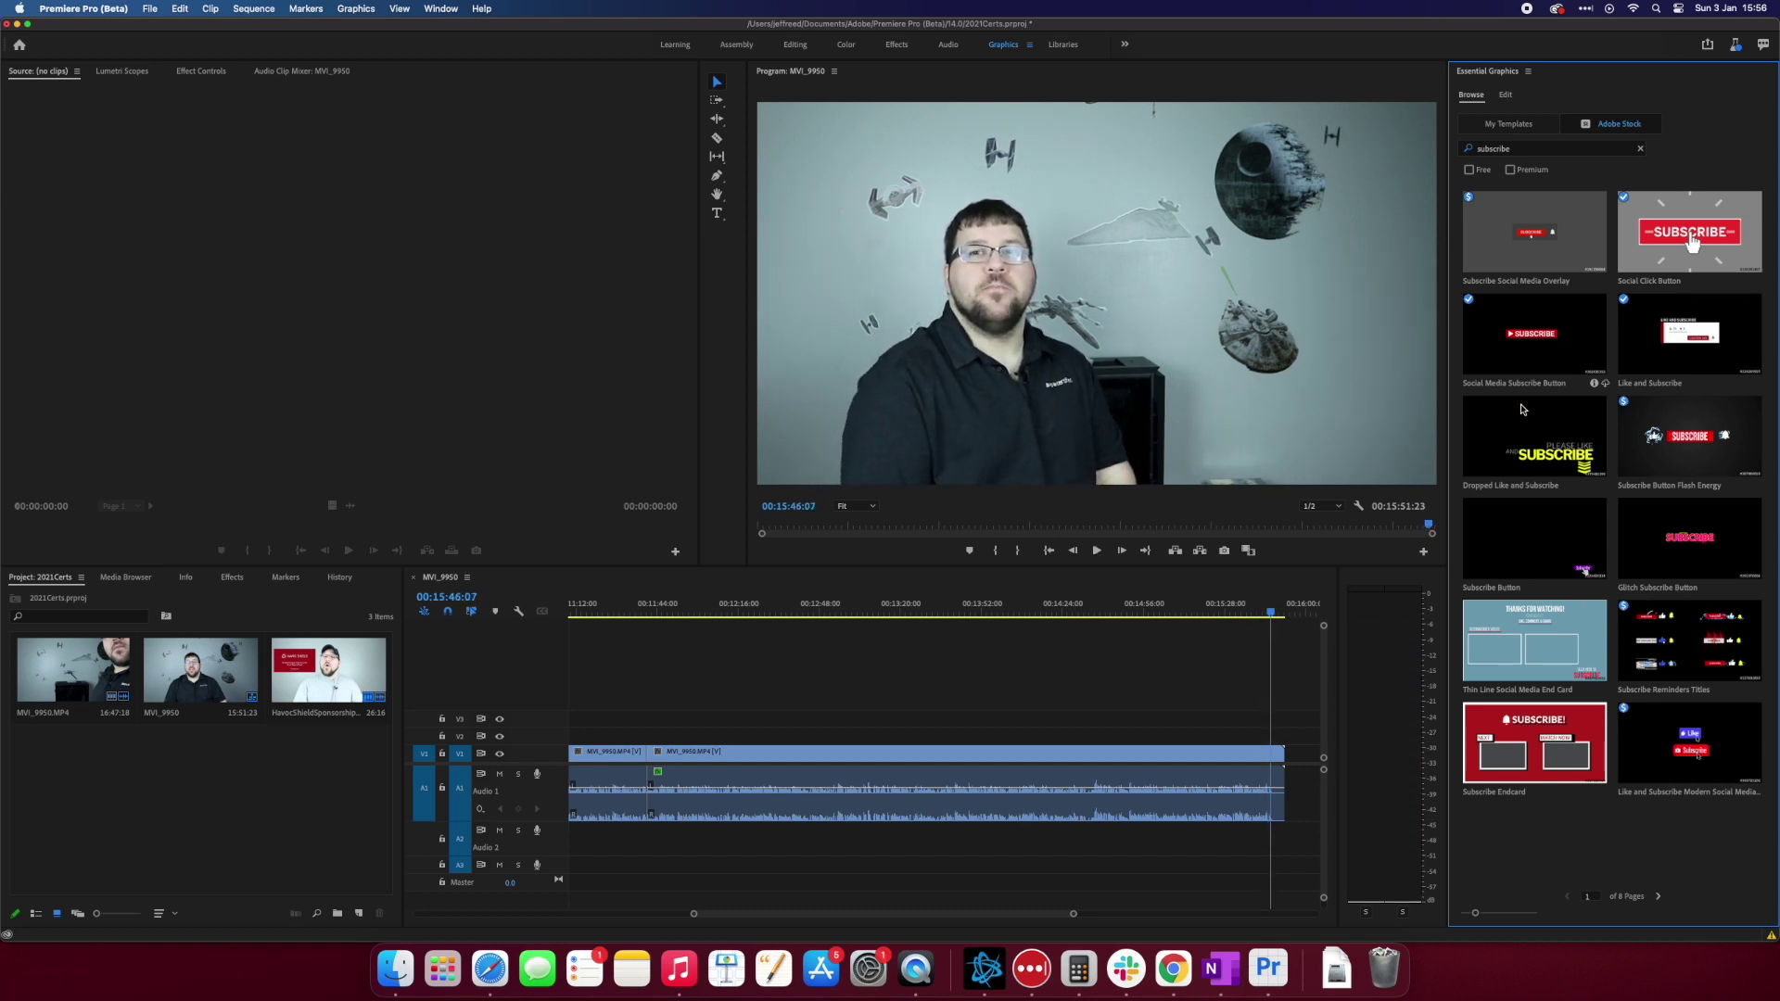
pyautogui.press('c')
pyautogui.click(1276, 755)
pyautogui.press('v')
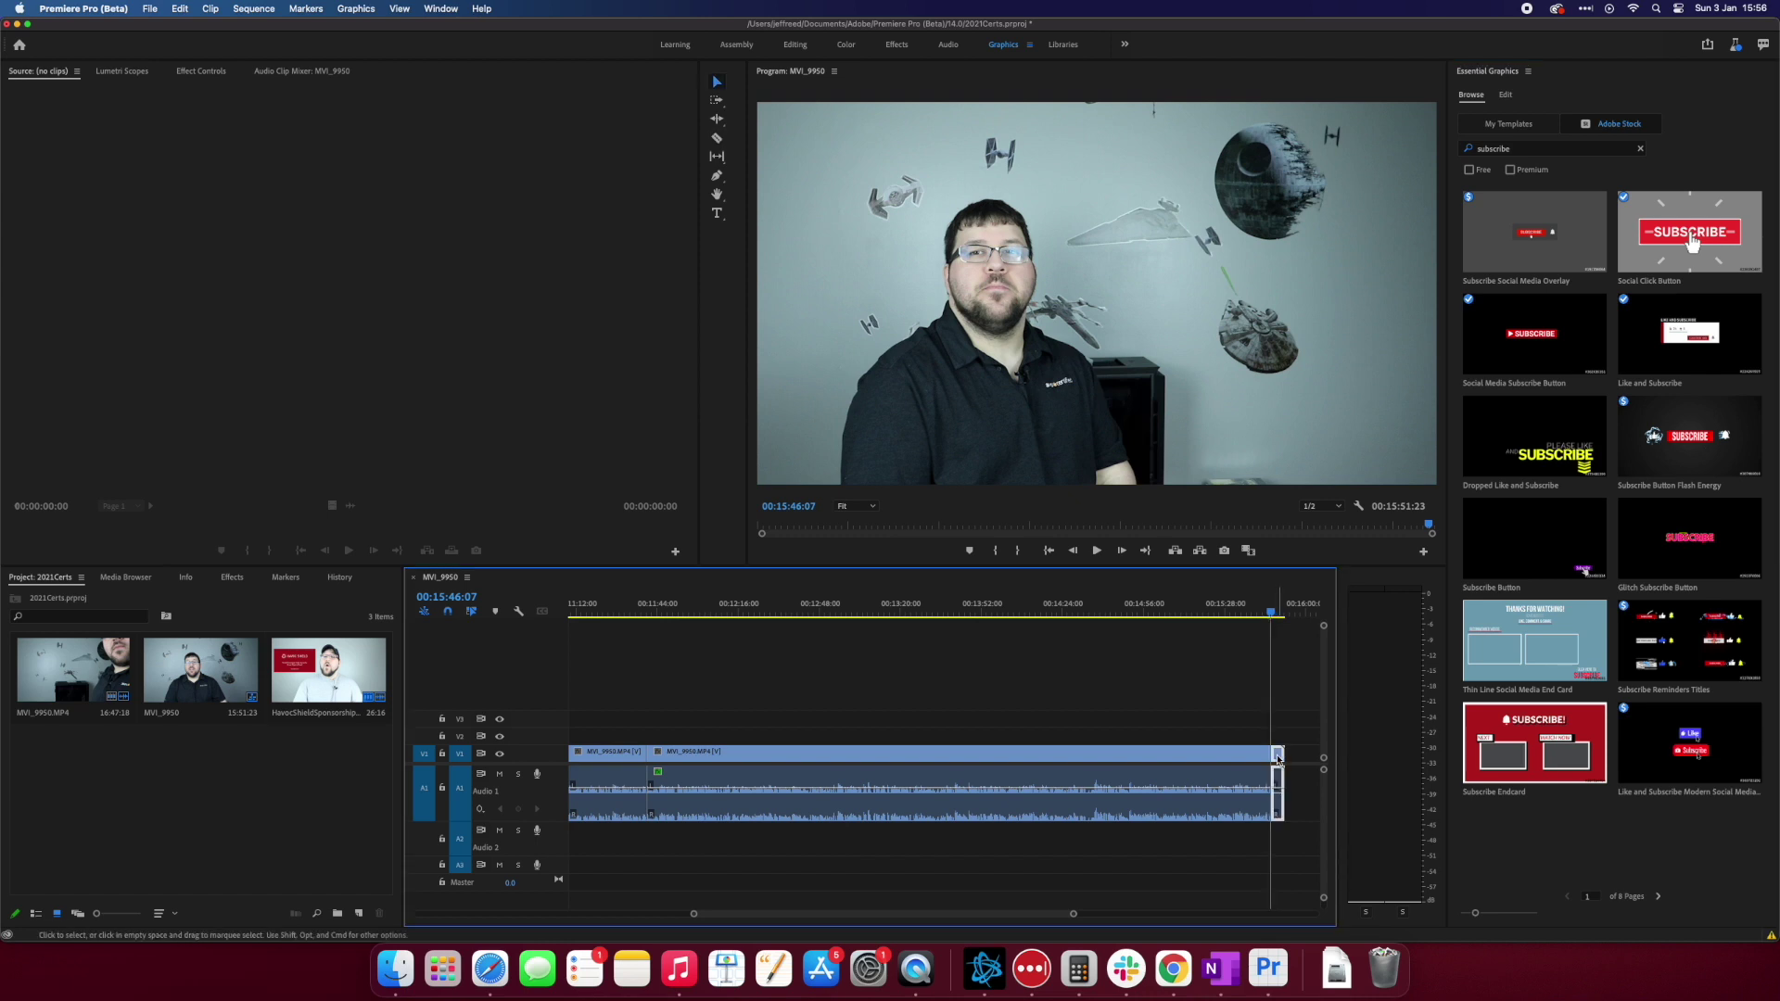
pyautogui.press('Delete')
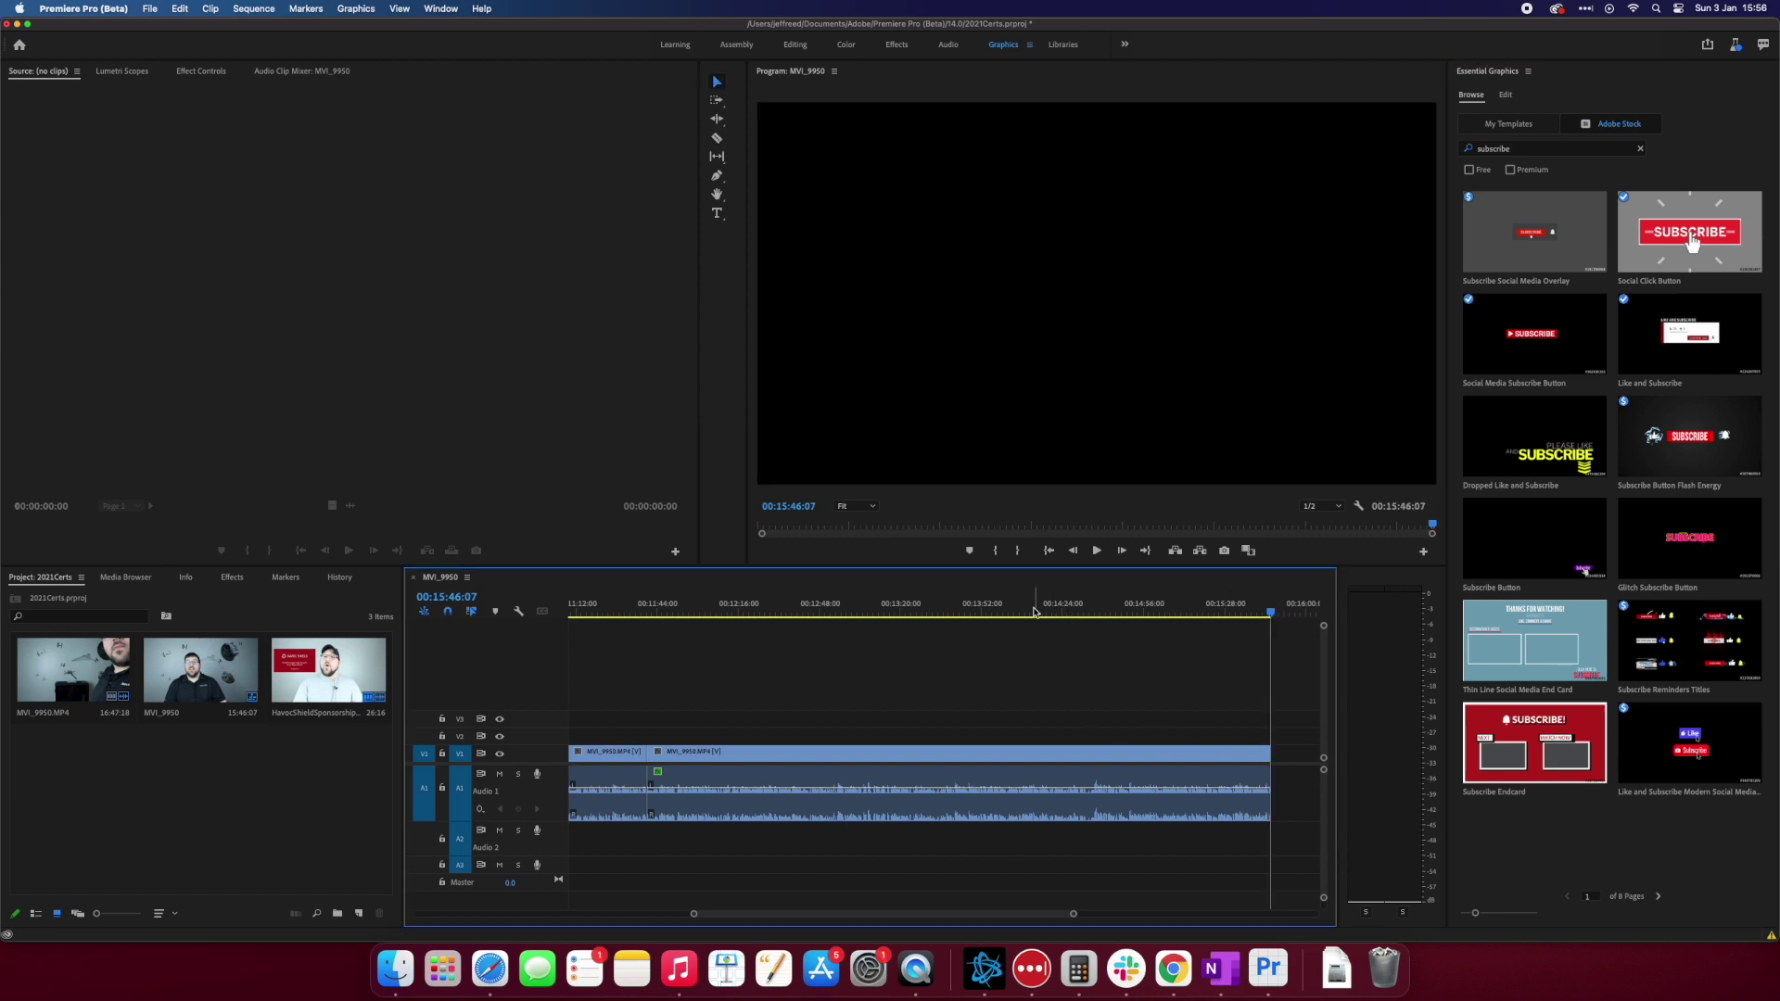
# Step: Review the closing talk and place the Social Media Subscribe Button template at about 00:14:58 on the track above the main footage
pyautogui.press('space')
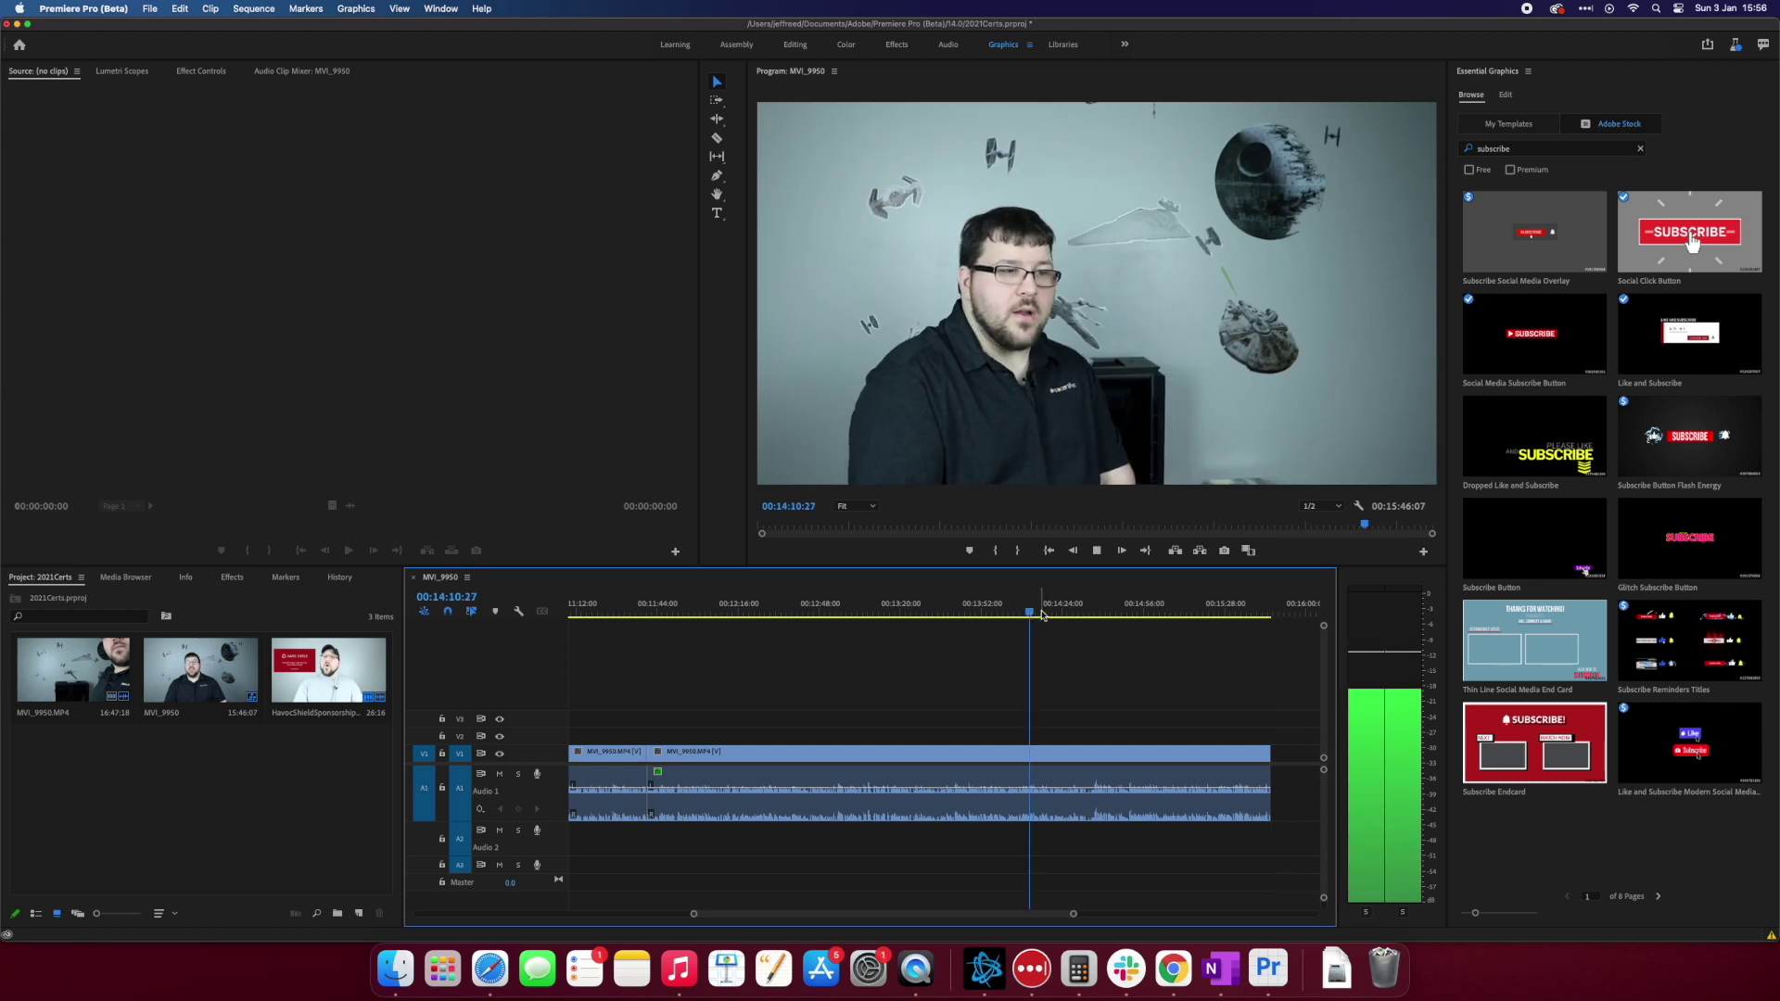
pyautogui.click(1066, 614)
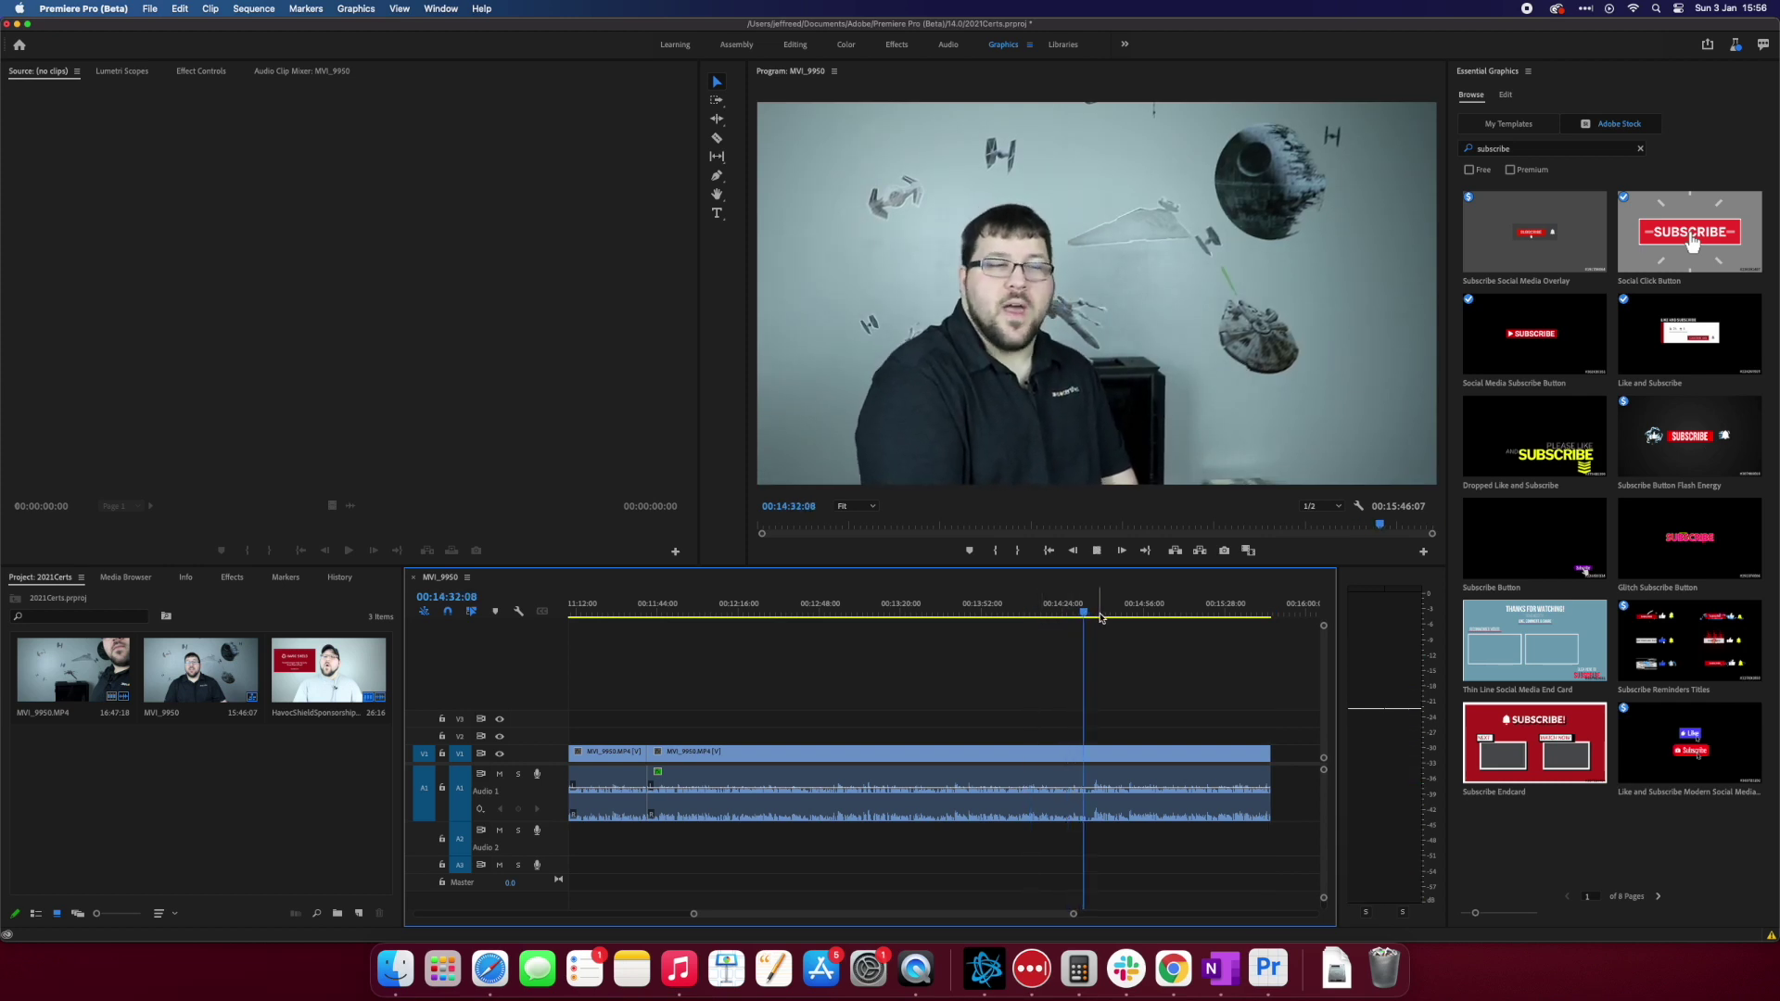
pyautogui.click(1106, 616)
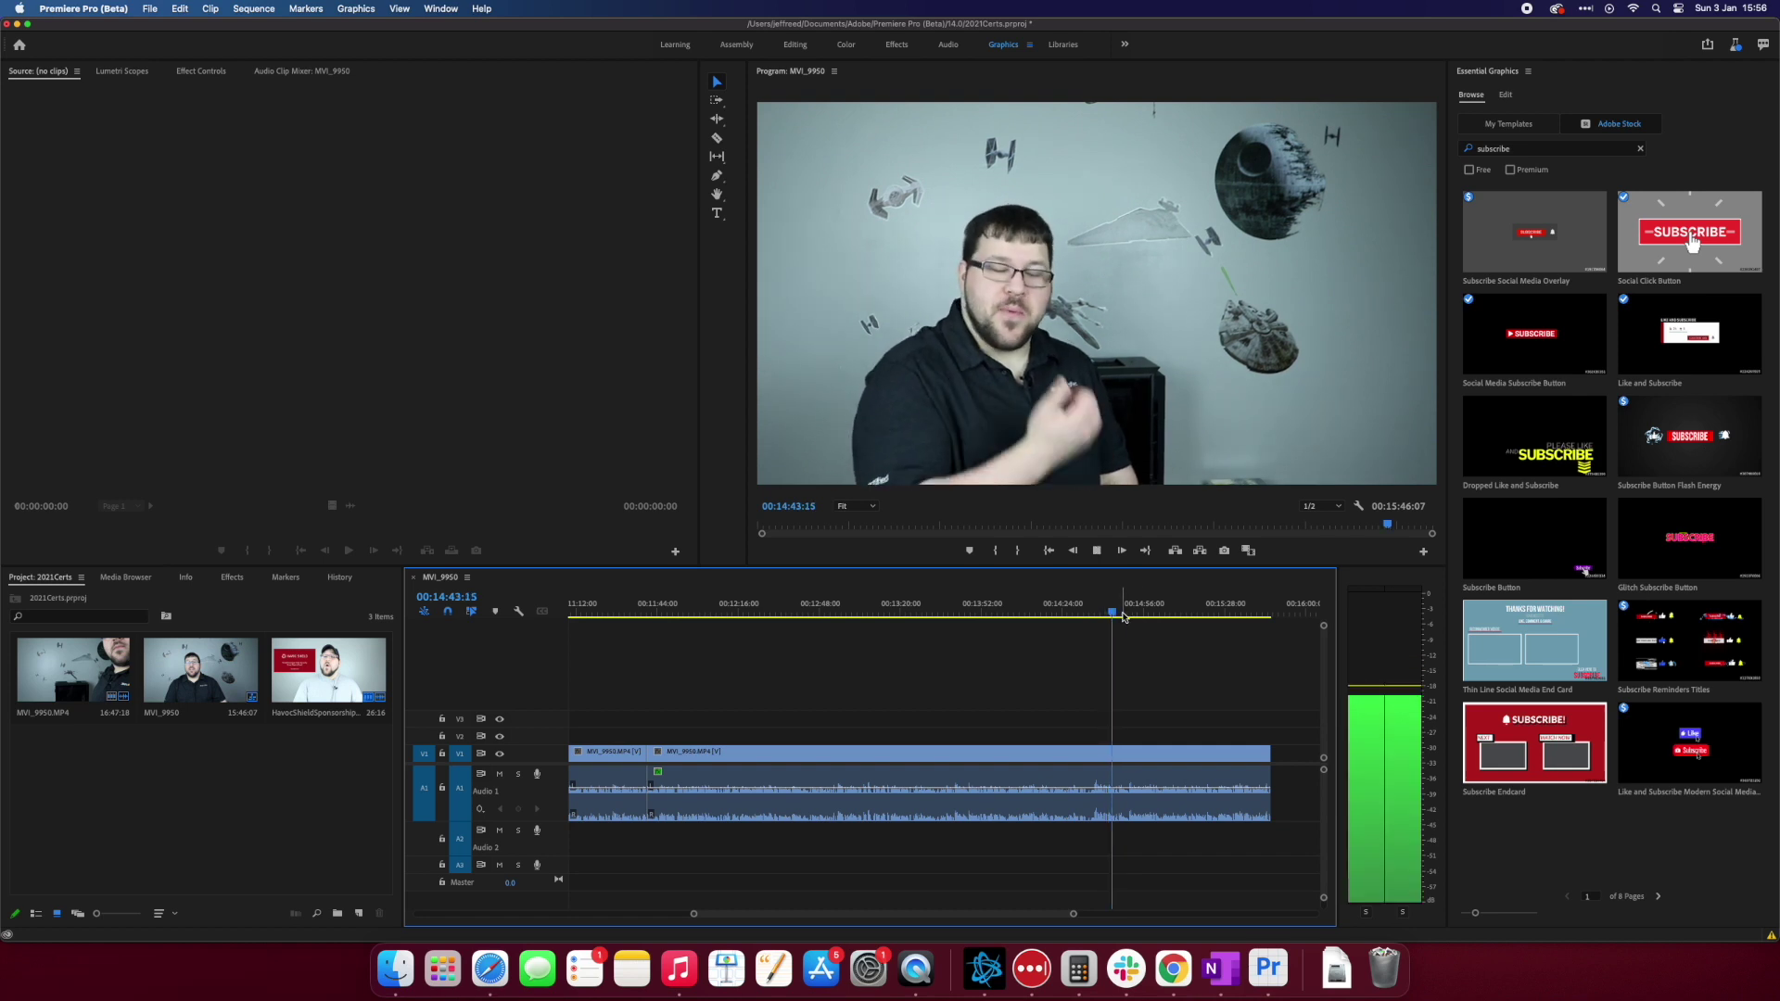
pyautogui.click(1131, 616)
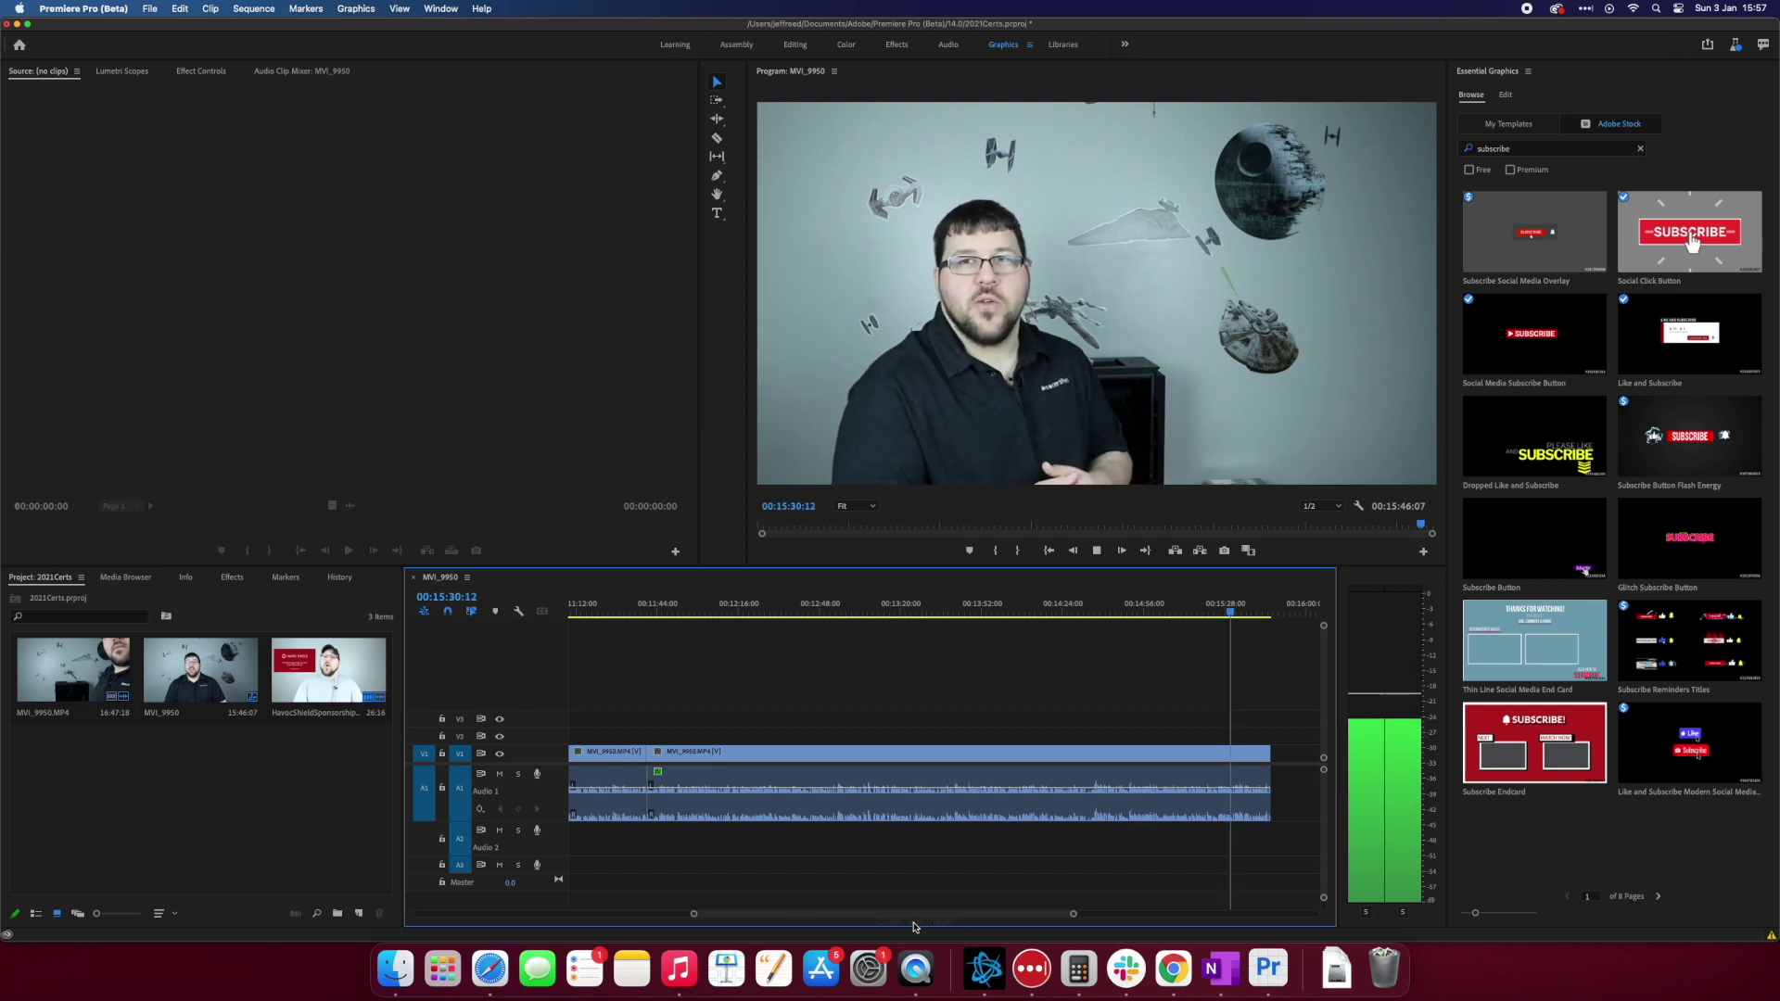
pyautogui.hscroll(5, 981, 899)
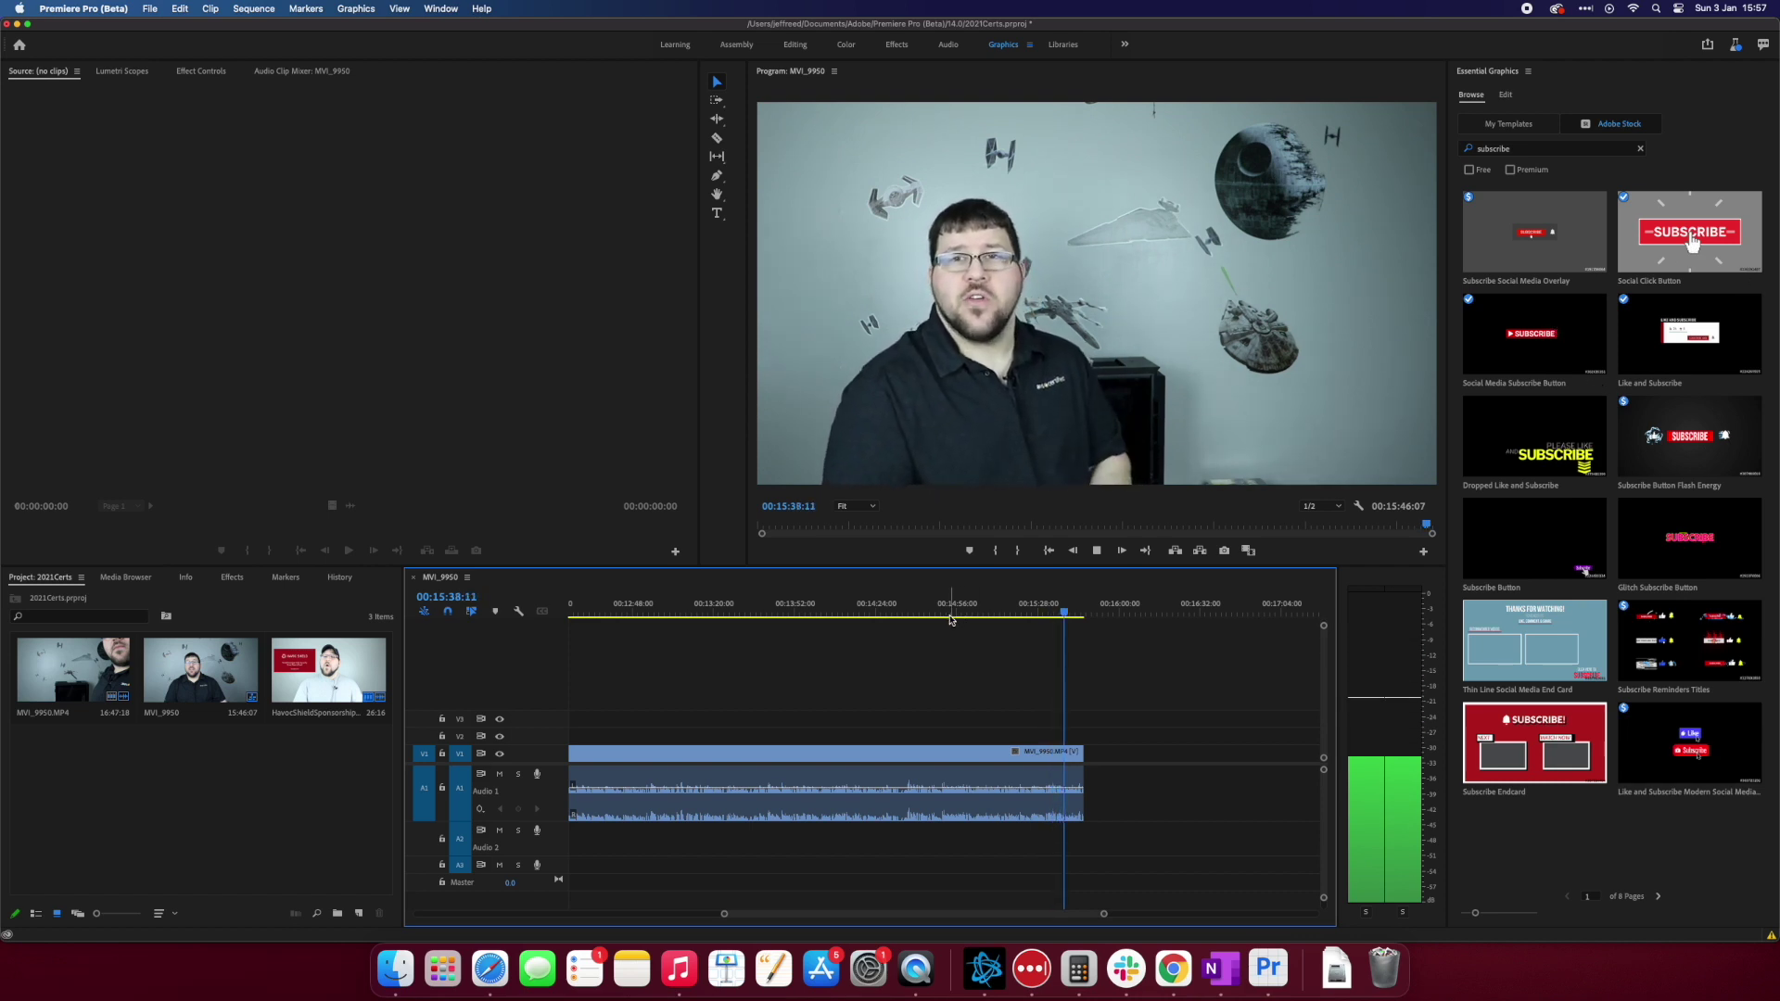
pyautogui.click(909, 613)
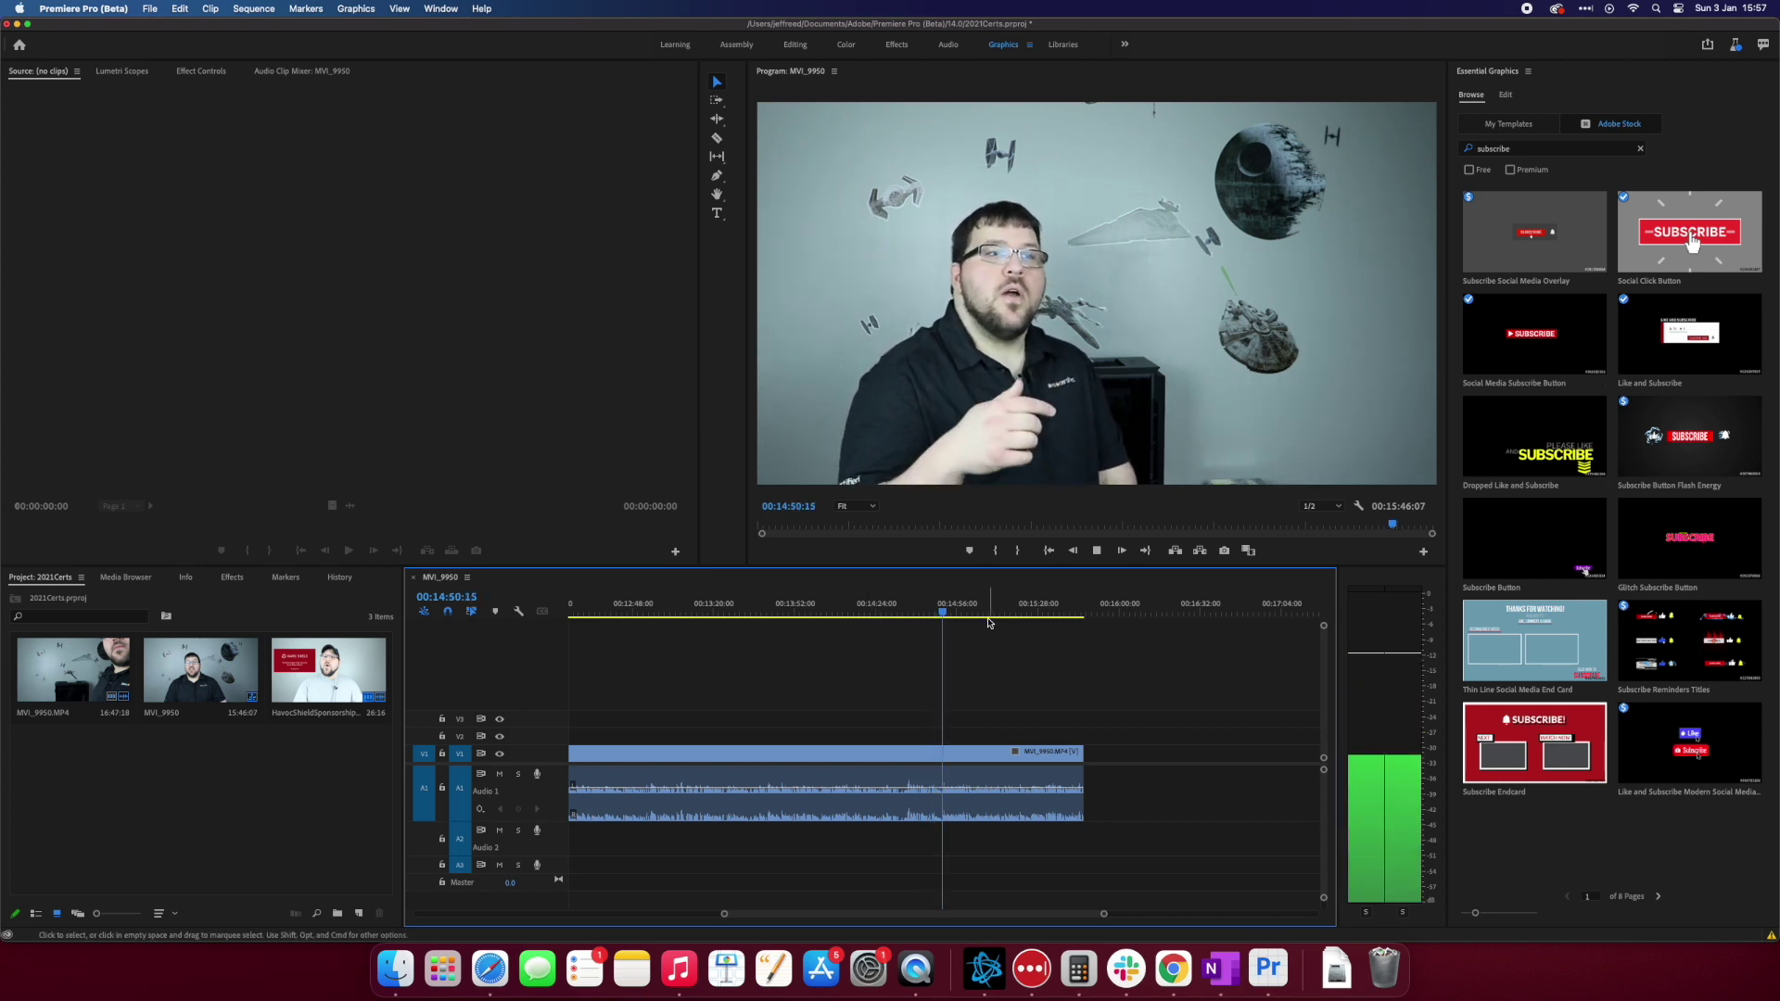
pyautogui.click(1565, 358)
pyautogui.moveTo(1565, 358); pyautogui.dragTo(969, 737)
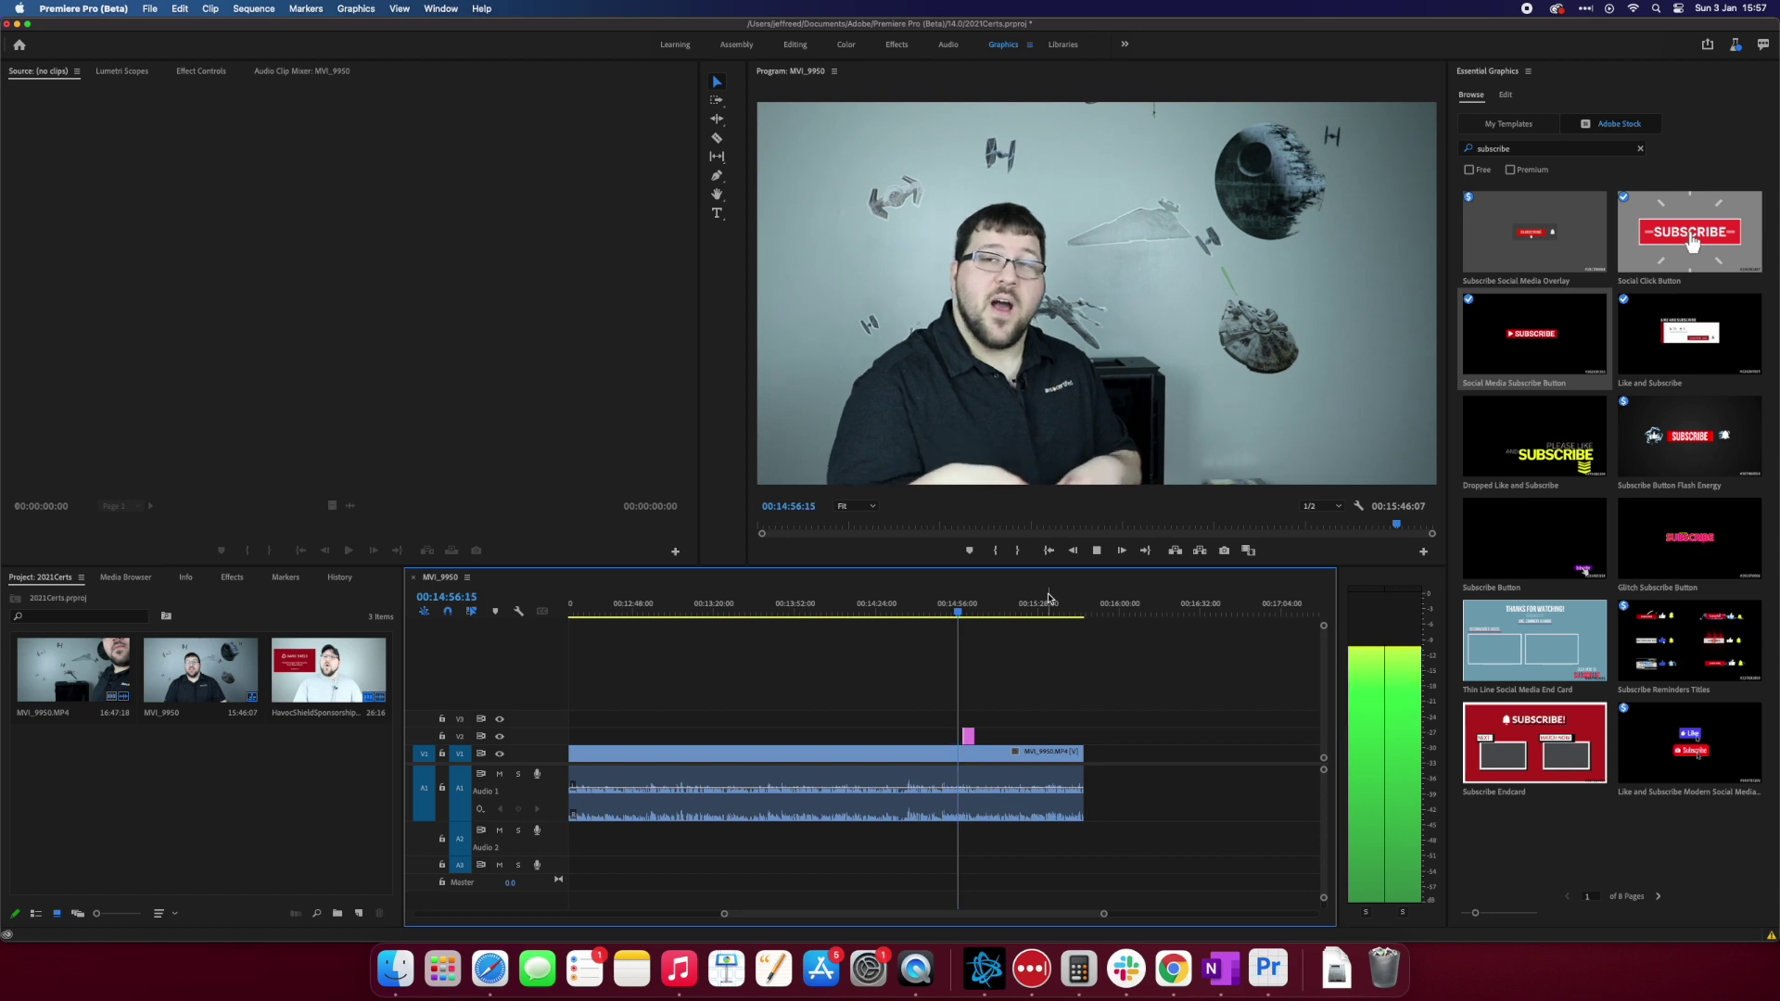
pyautogui.press('space')
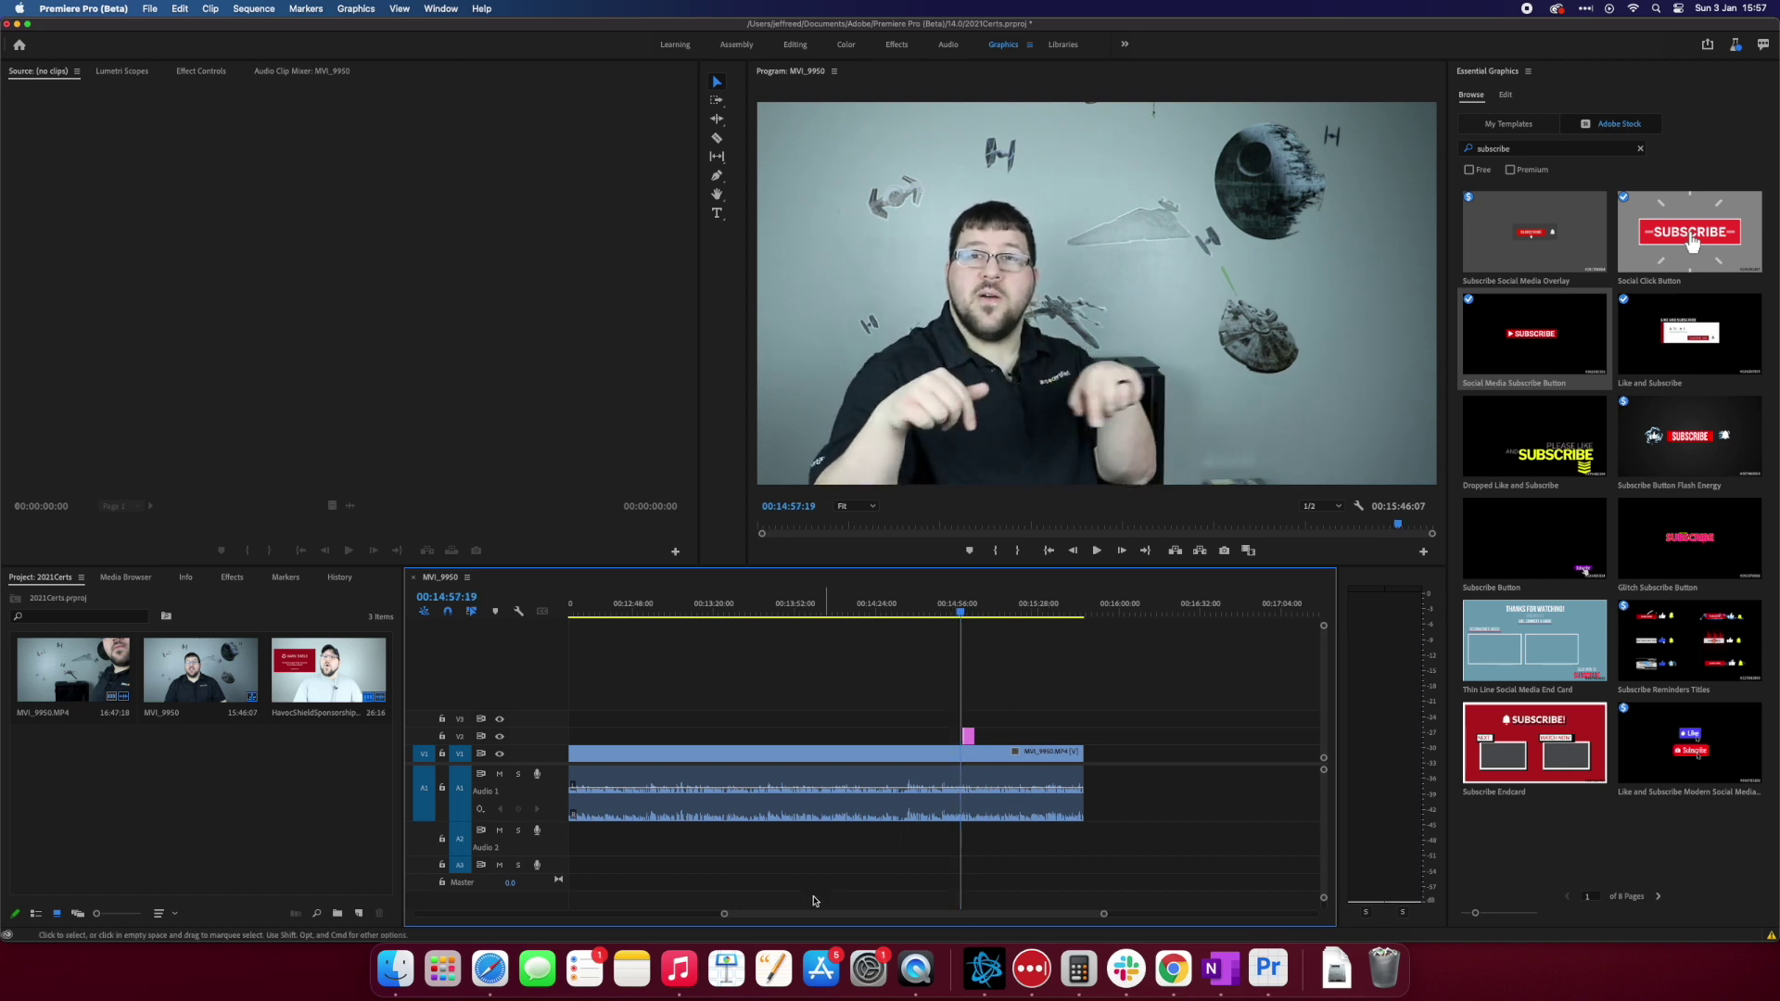
# Step: Find a suitable frame near the start of the sequence and export the frame at 00:00:02:21 as a JPEG named "Certs"
pyautogui.moveTo(830, 921); pyautogui.dragTo(523, 918)
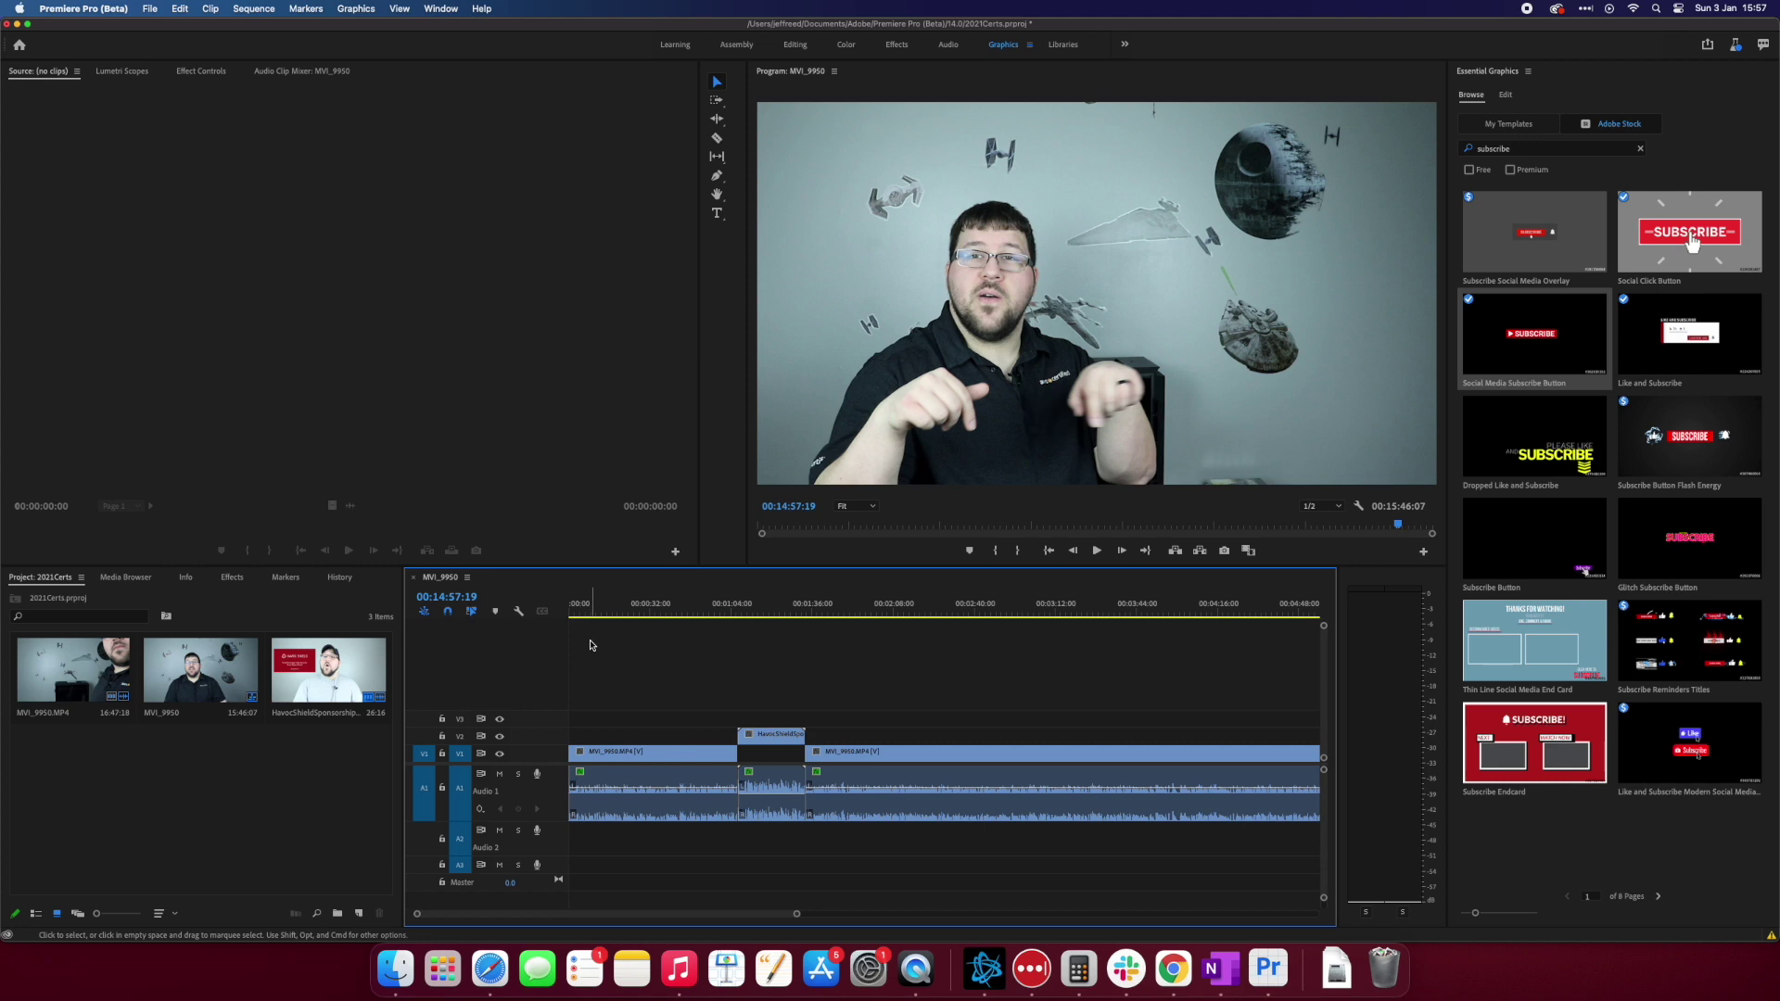
pyautogui.click(580, 619)
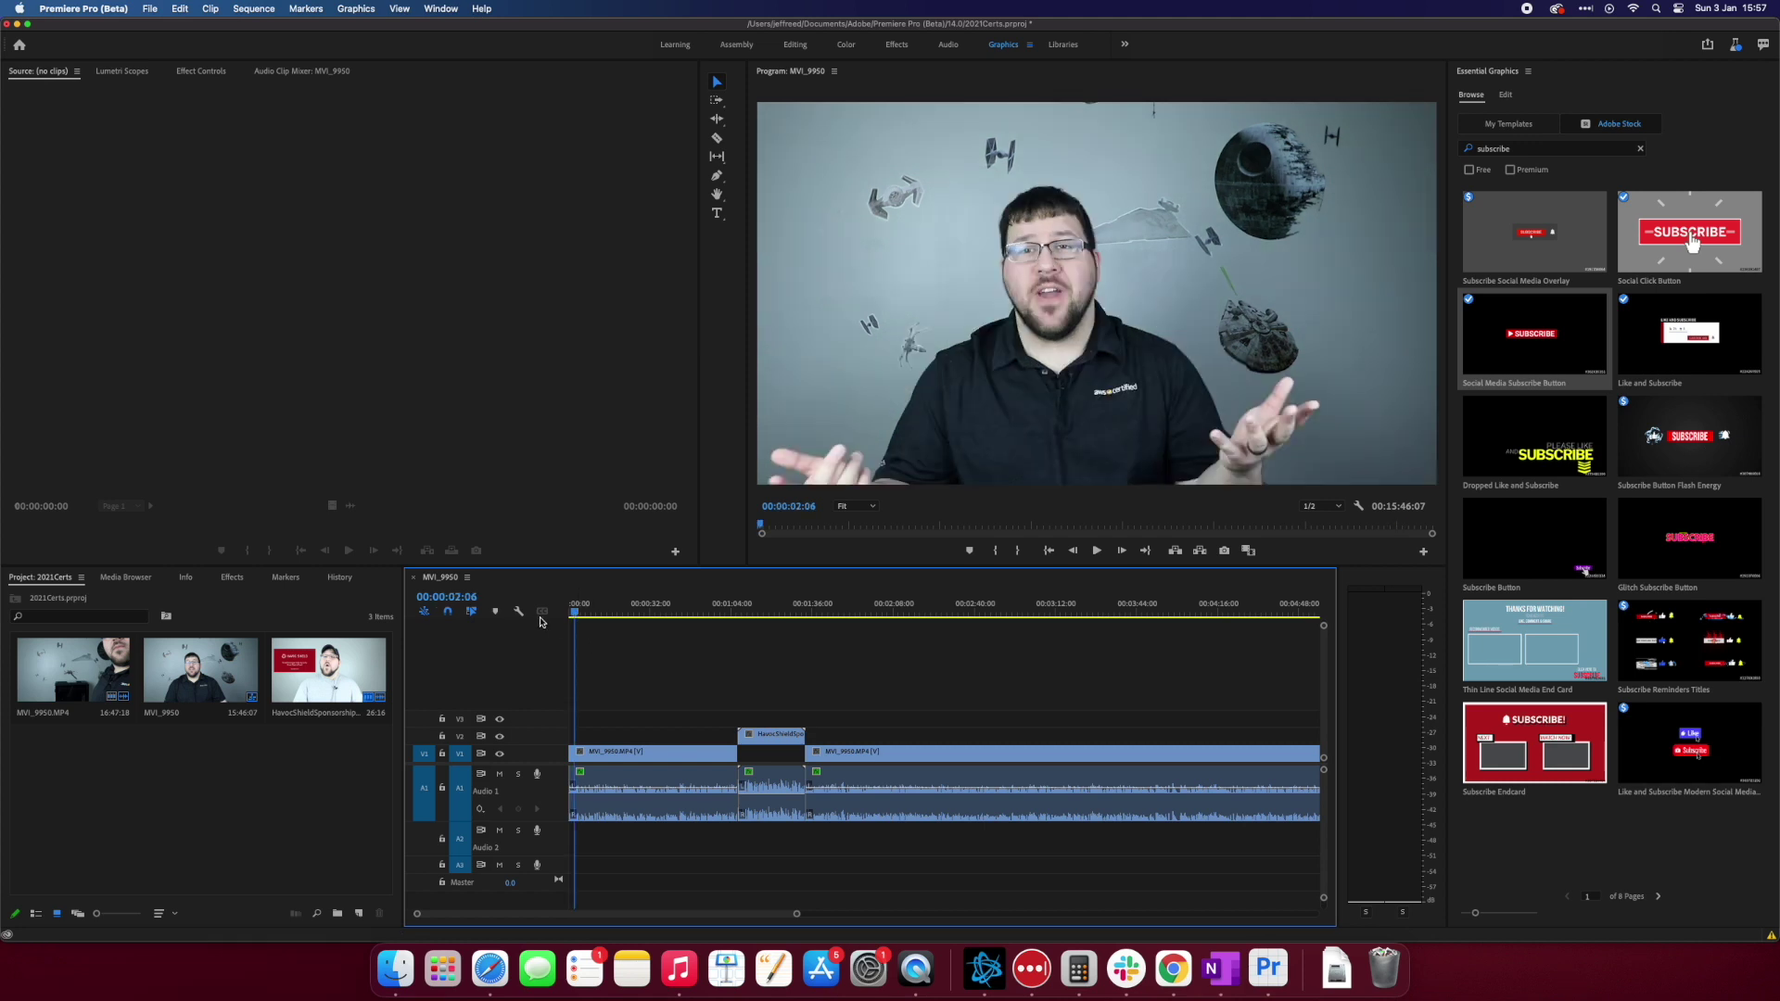
pyautogui.moveTo(576, 617); pyautogui.dragTo(551, 614)
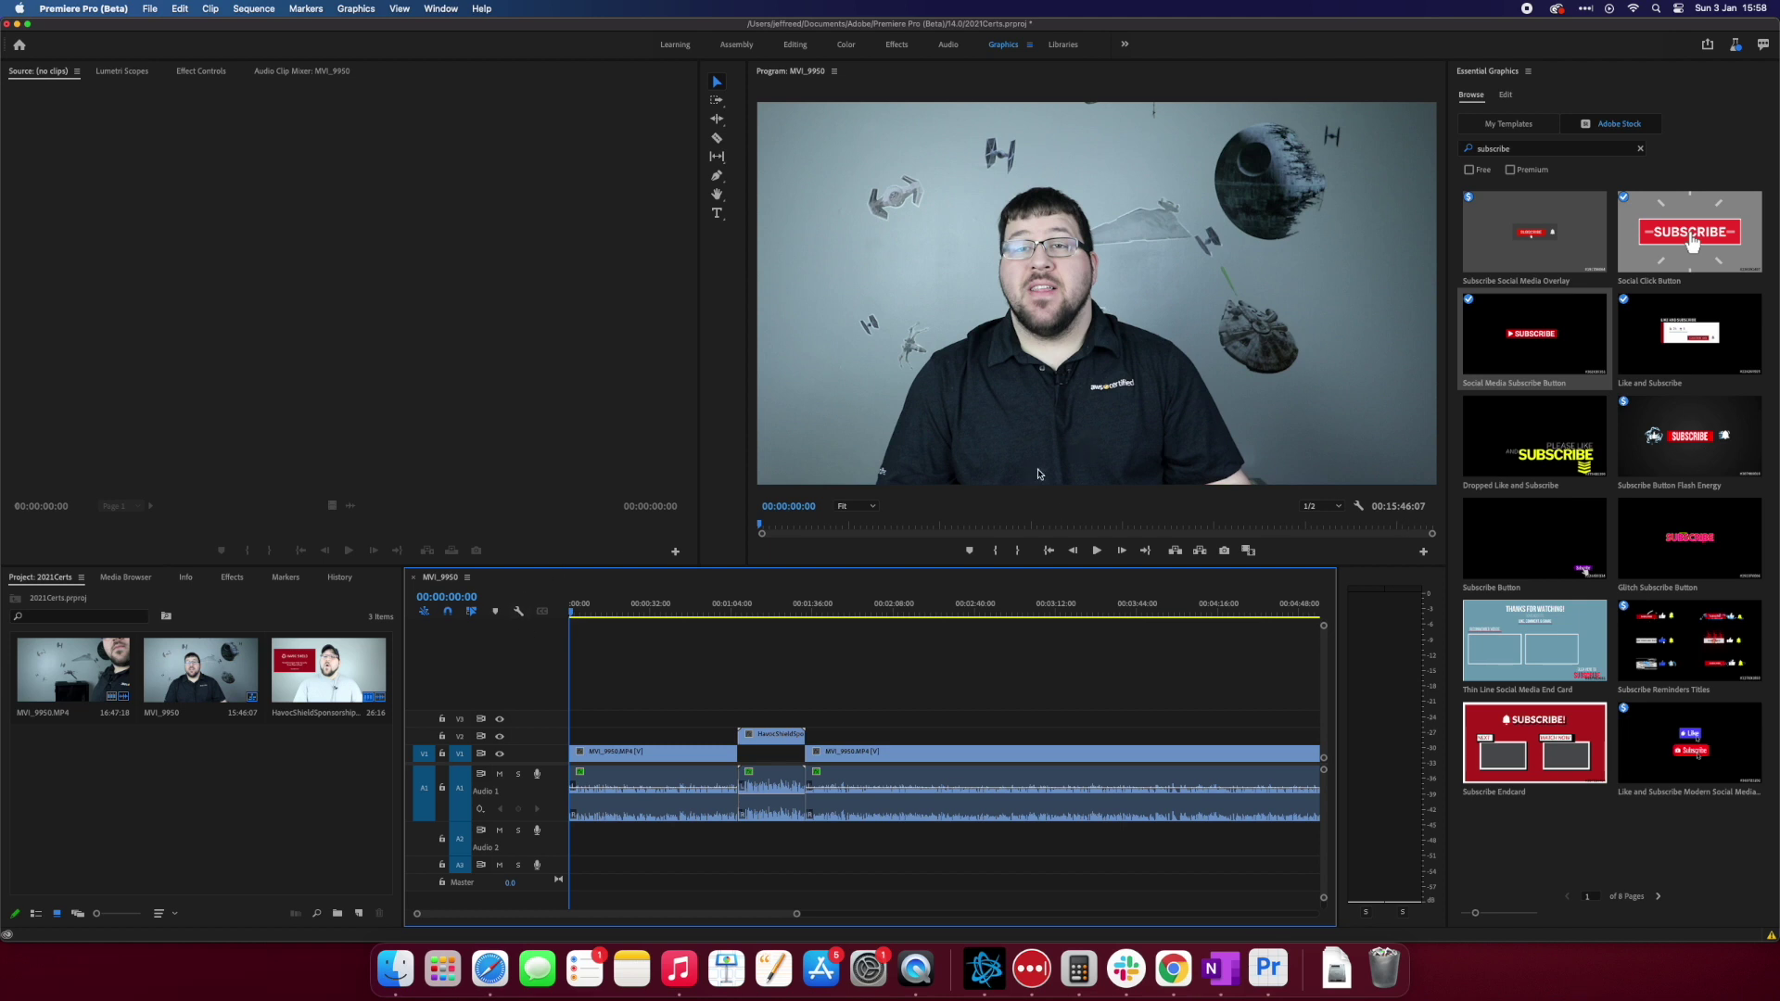
pyautogui.press('space')
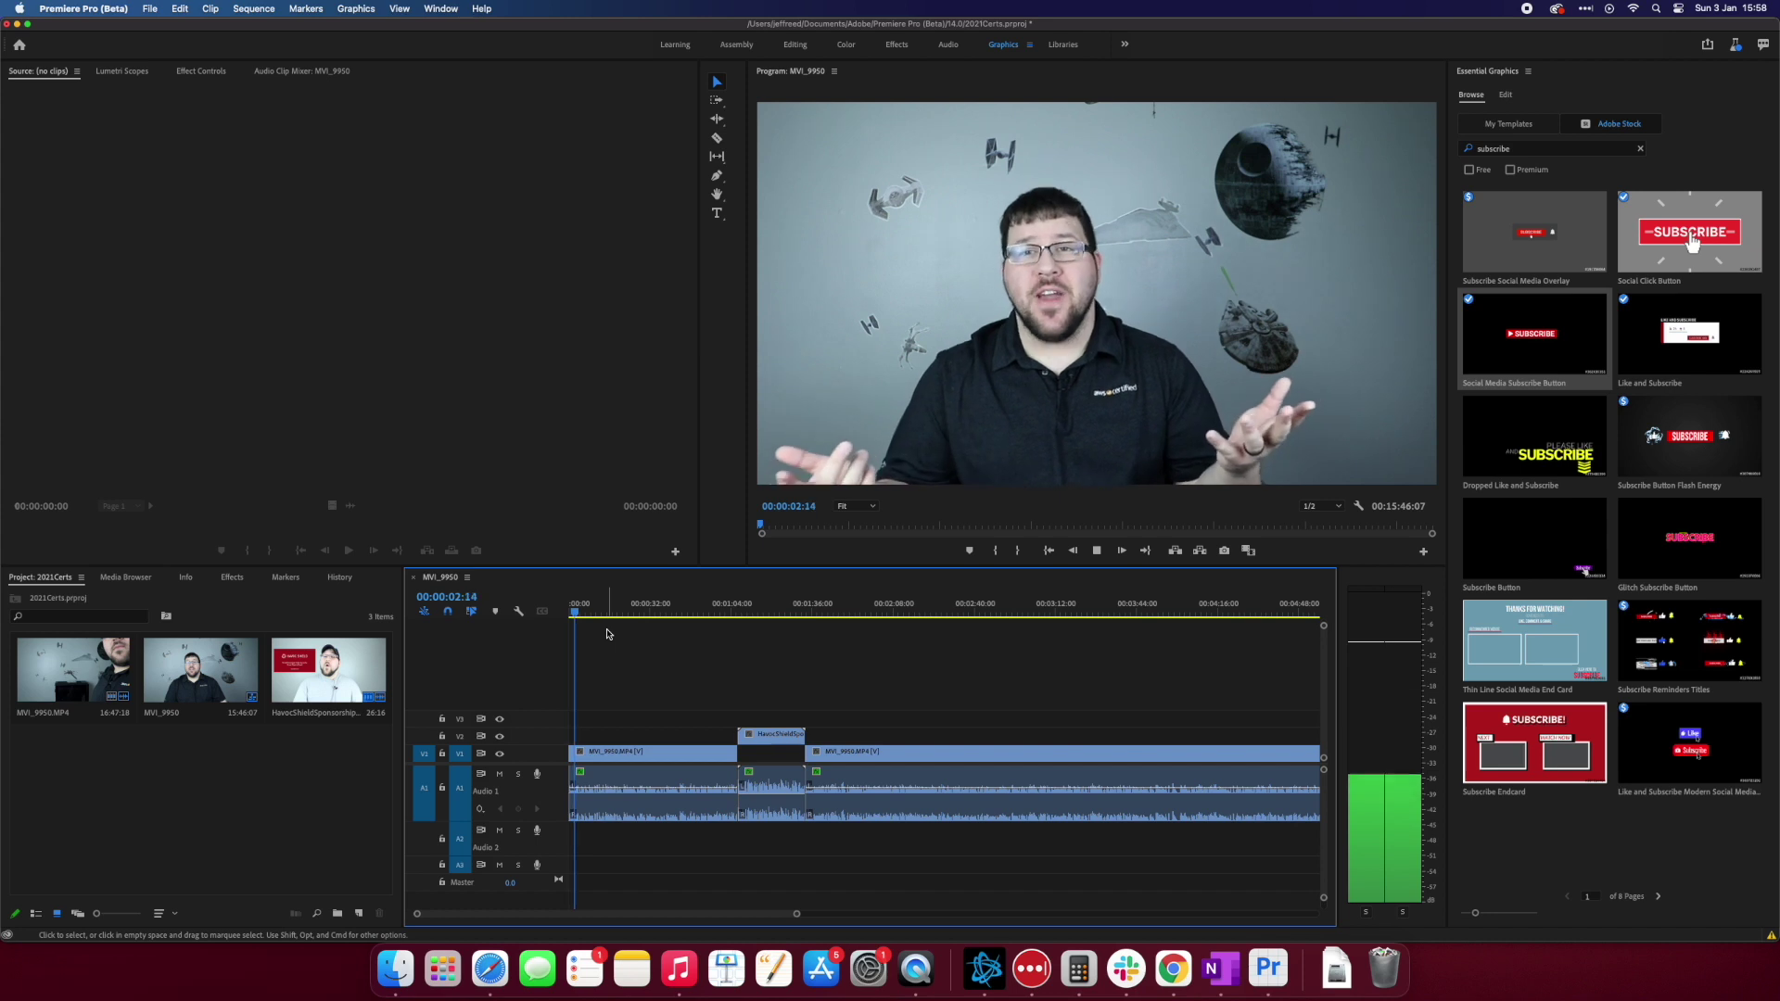
pyautogui.press('space')
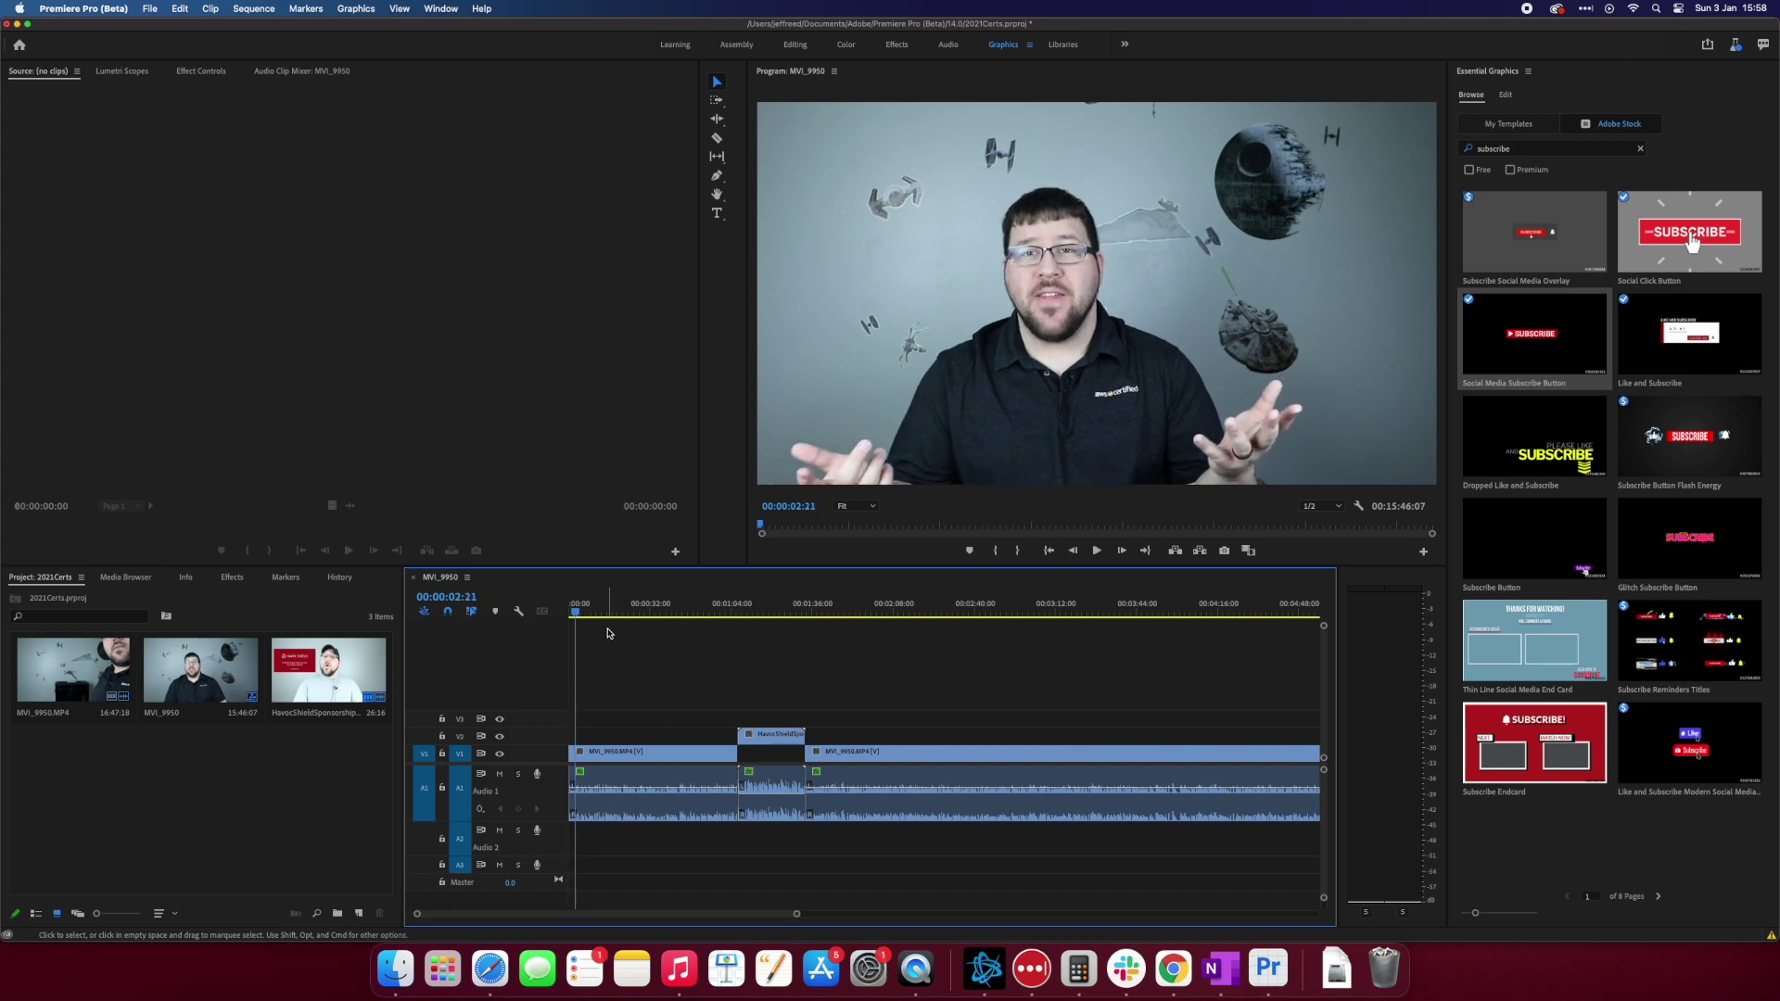
pyautogui.click(1235, 556)
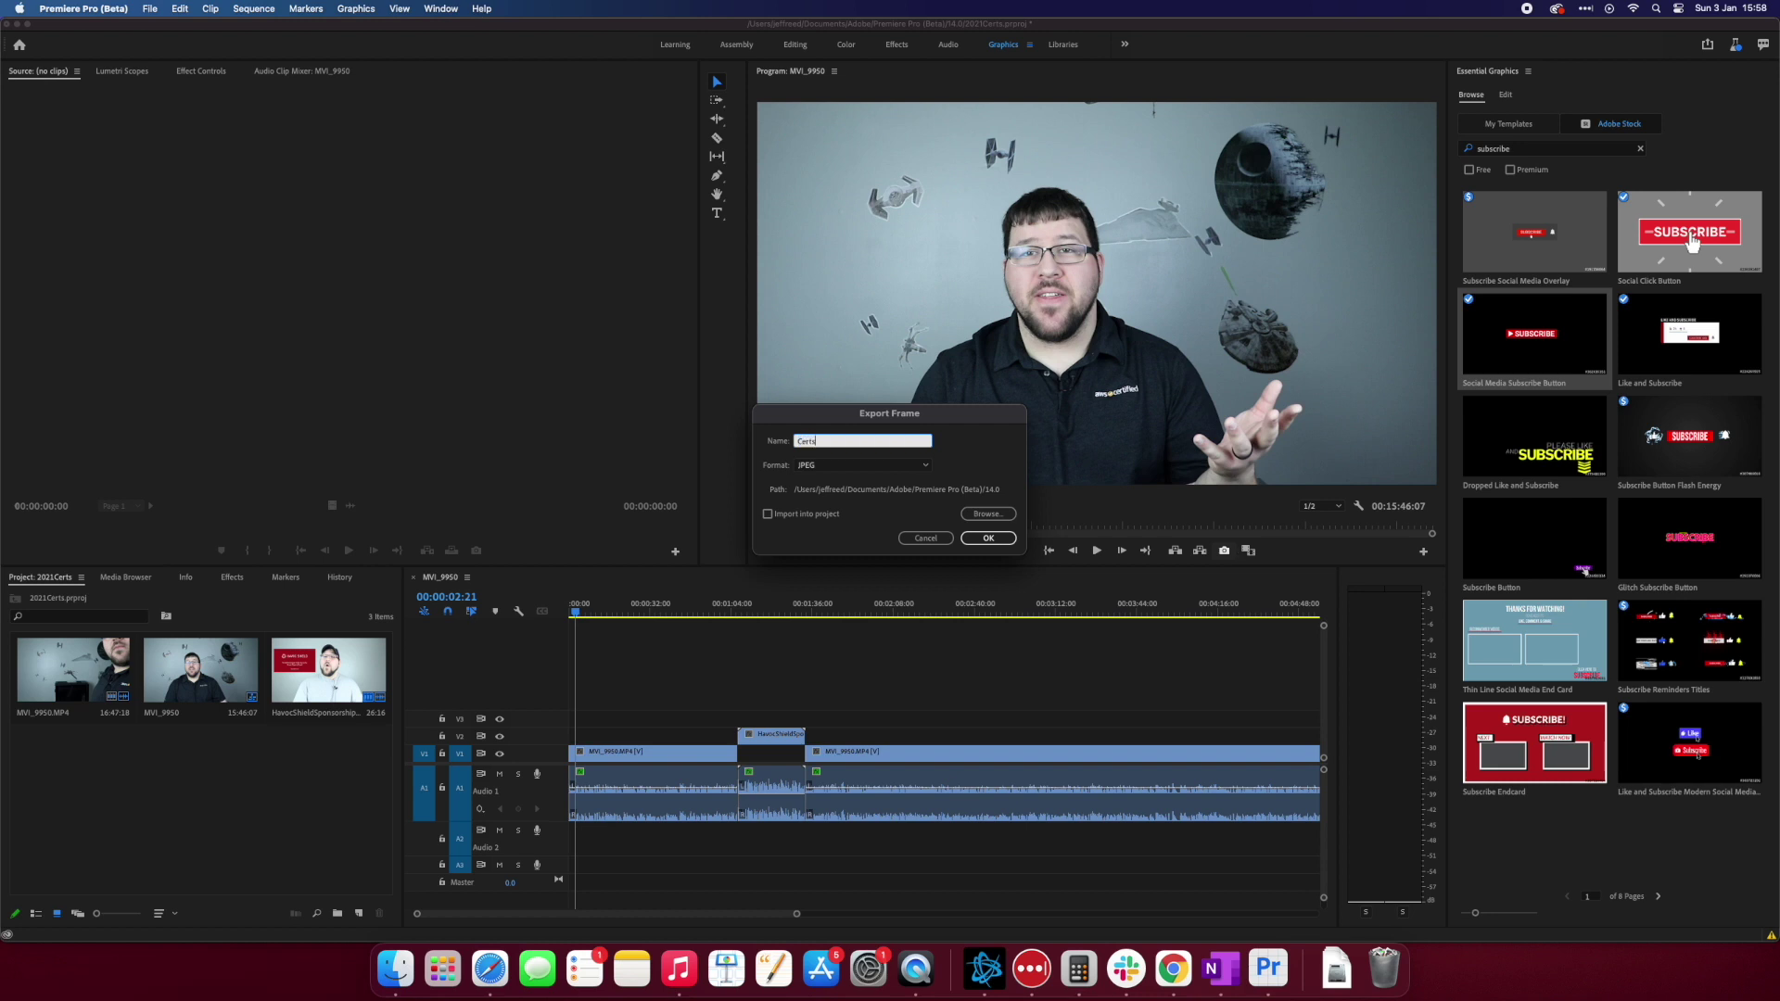
pyautogui.press('Return')
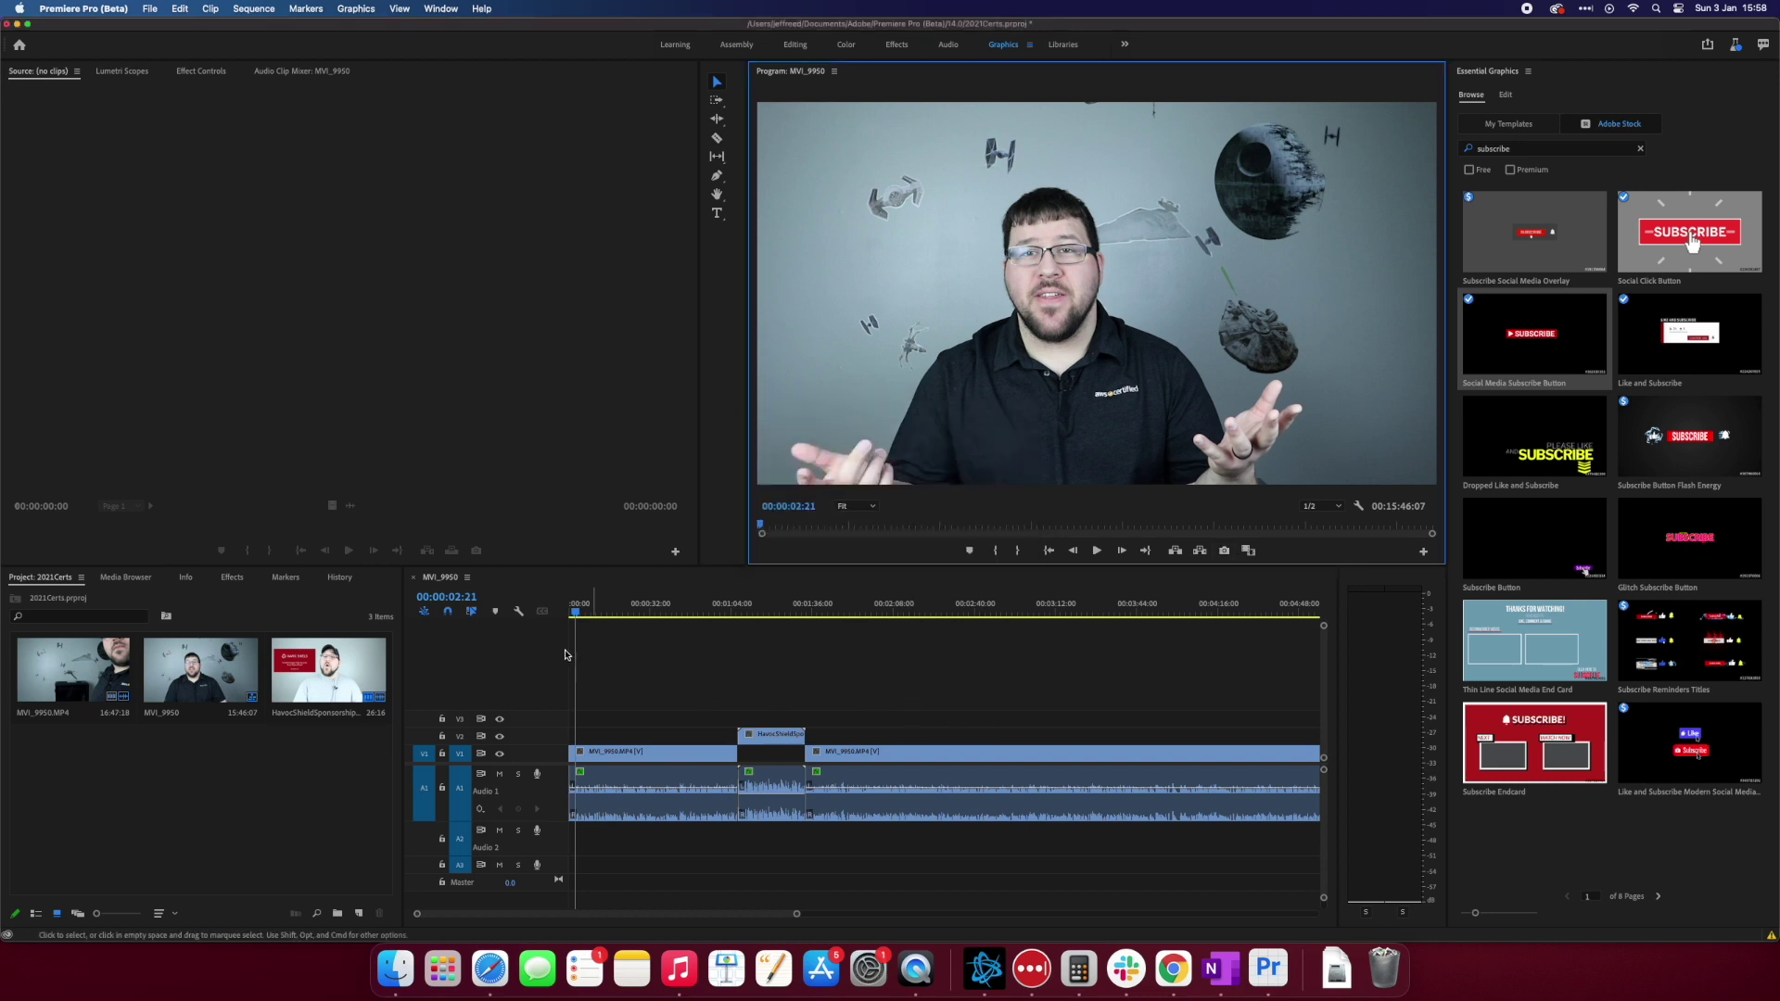
# Step: Return the playhead to the sequence start and open the media export settings with the format set to H.264
pyautogui.moveTo(577, 616); pyautogui.dragTo(570, 616)
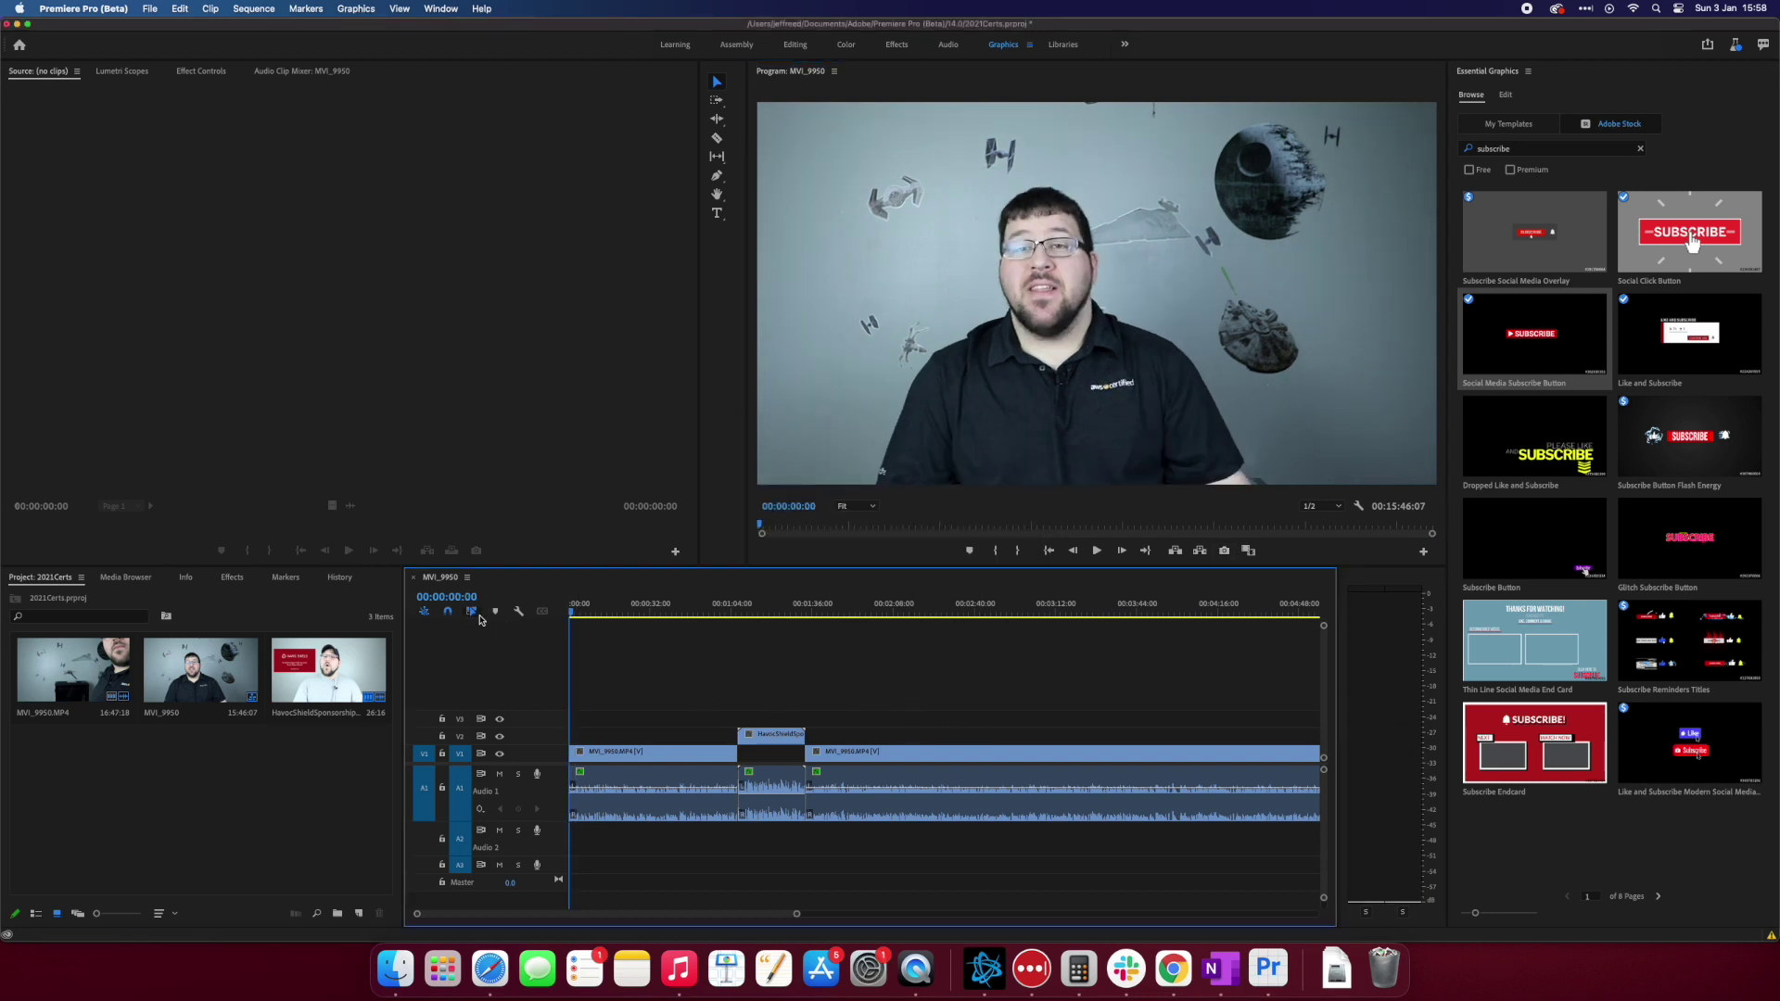
pyautogui.click(148, 9)
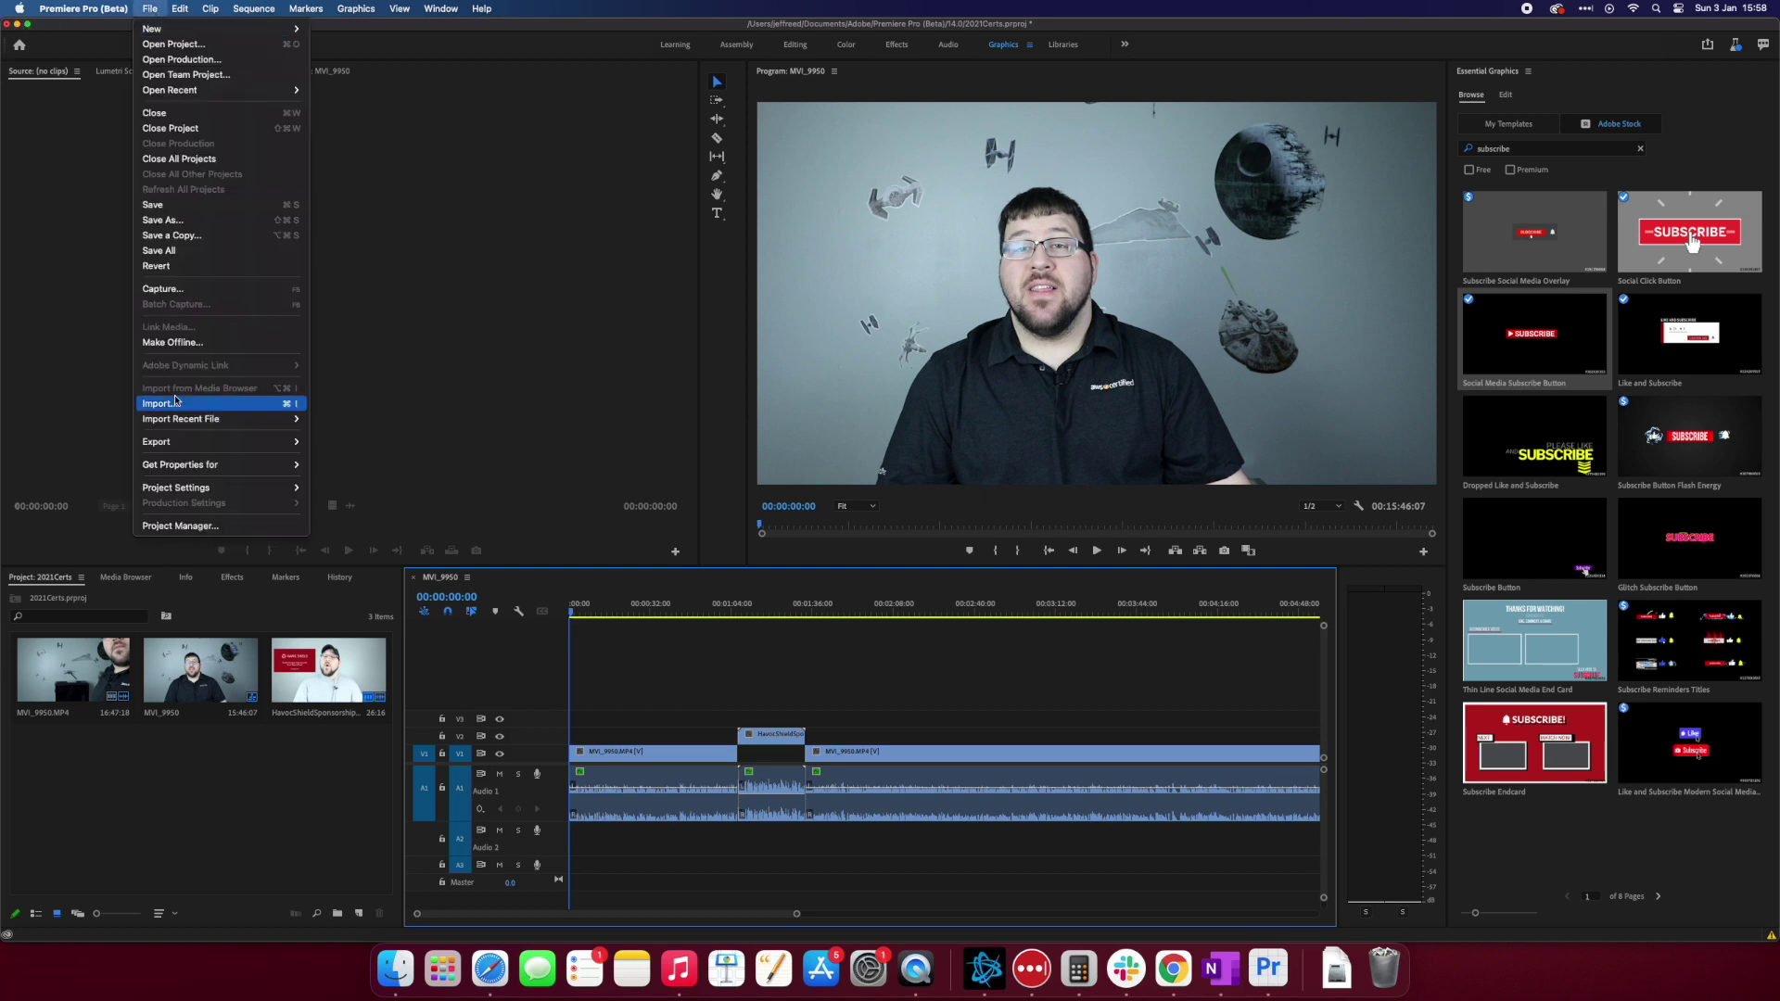
pyautogui.moveTo(182, 445)
pyautogui.click(356, 445)
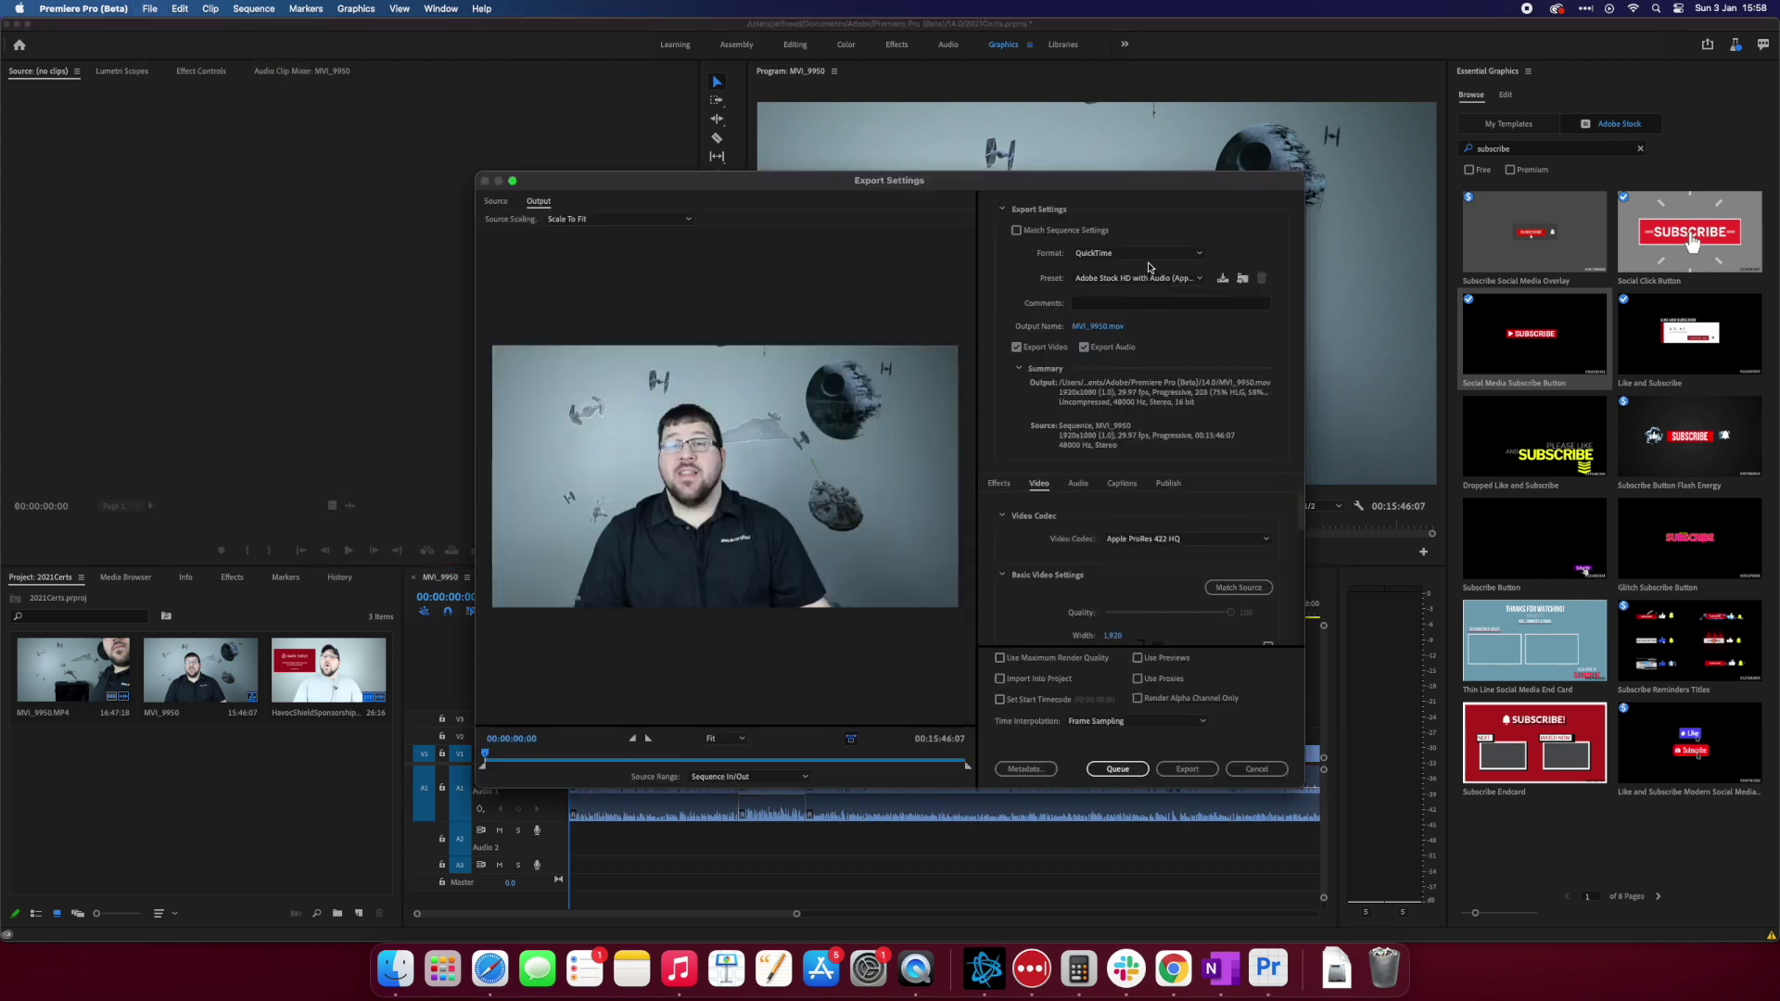
pyautogui.click(1155, 262)
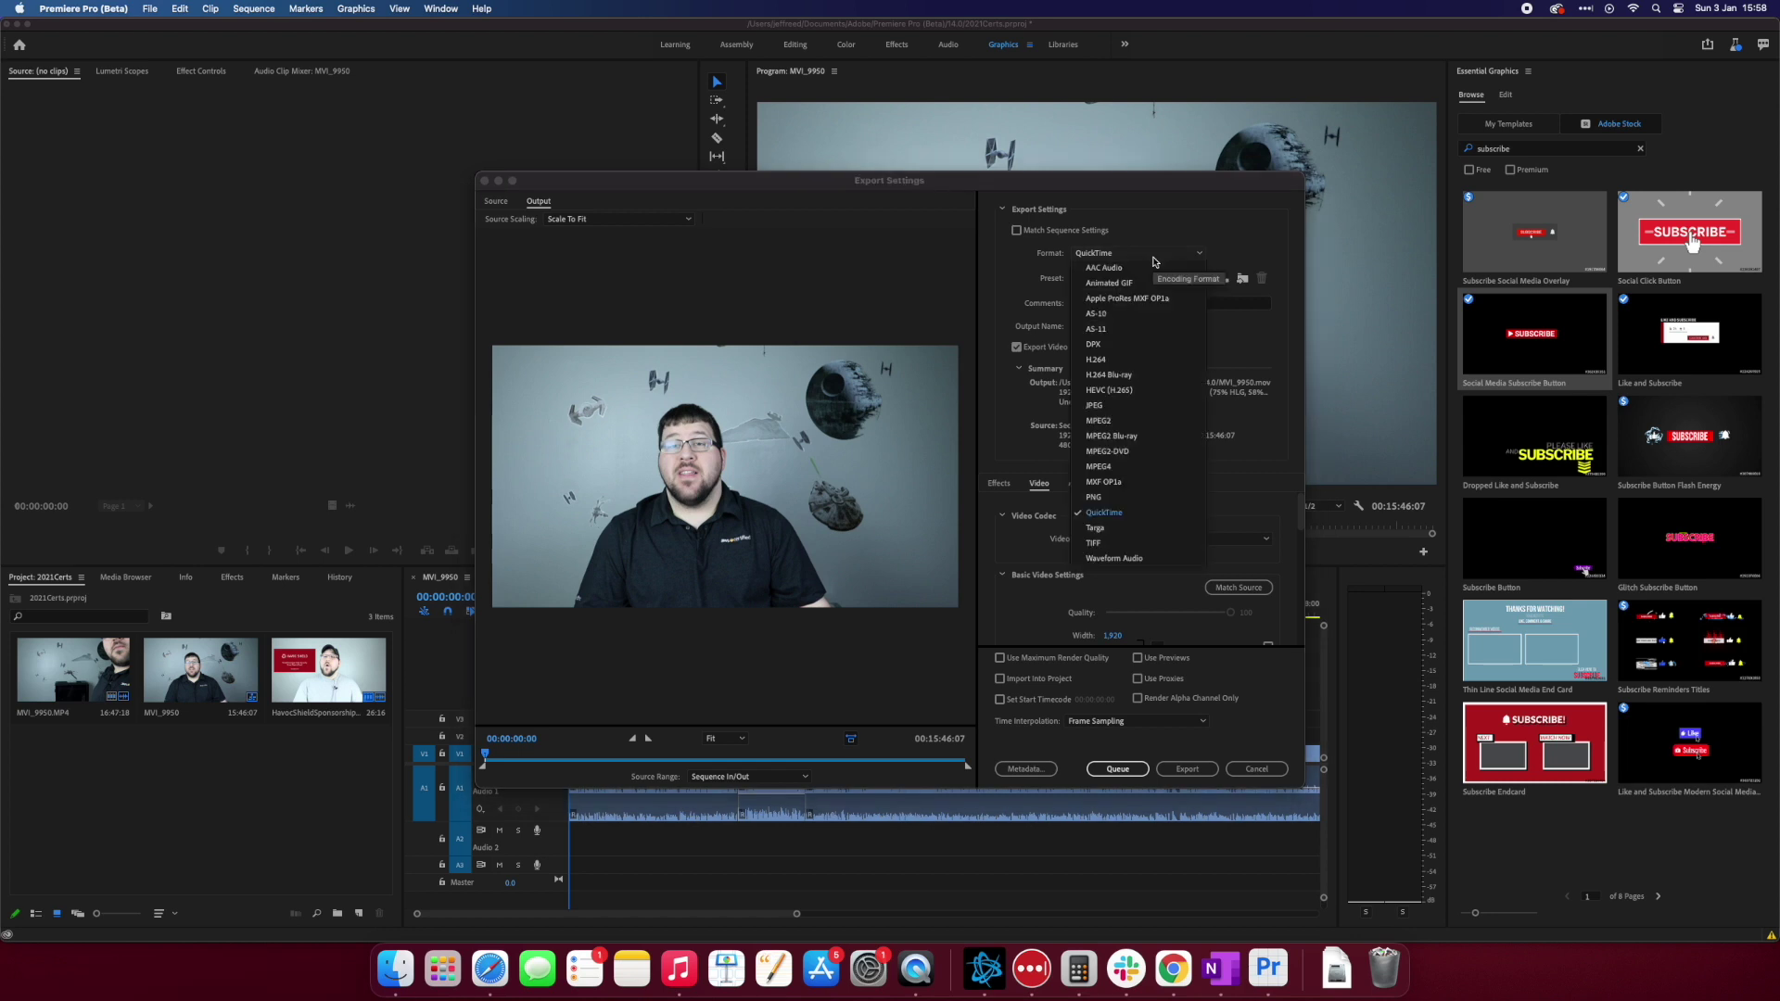
pyautogui.click(1137, 360)
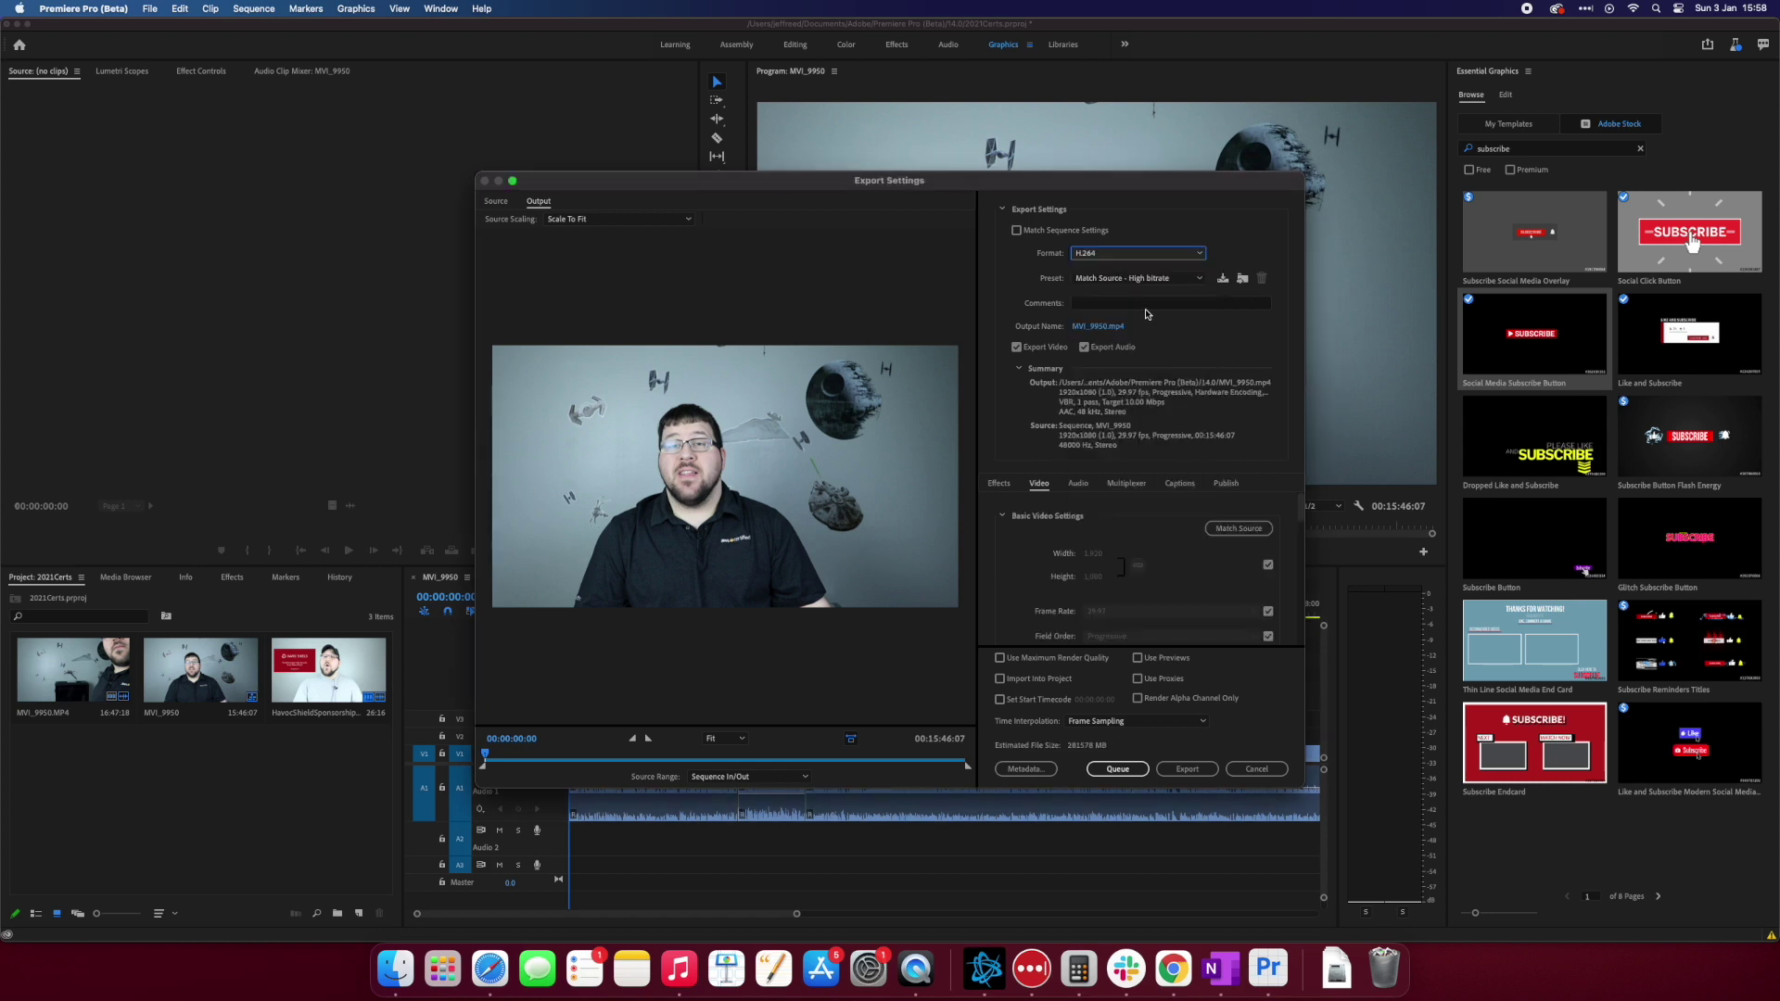
# Step: Name the exported video file 2021Certs, keeping the MP4 file format
pyautogui.click(1099, 332)
pyautogui.click(1099, 332)
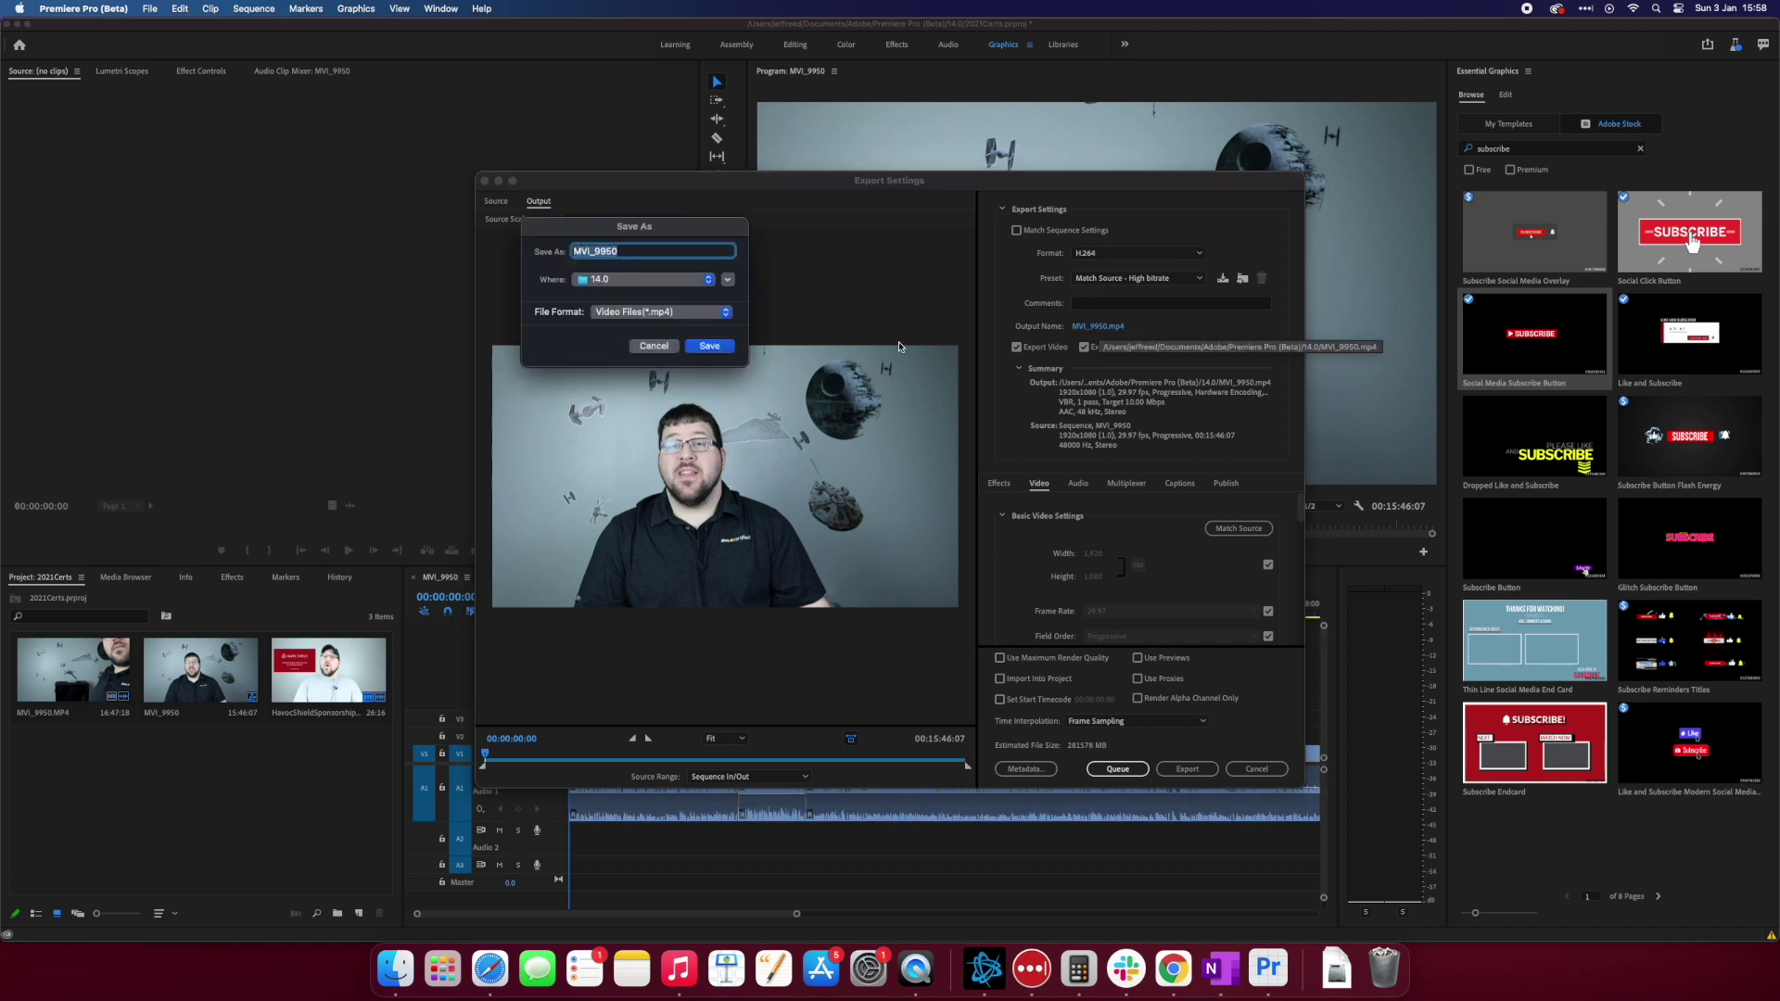
pyautogui.write('Certs')
pyautogui.press('BackSpace')
pyautogui.press('BackSpace')
pyautogui.press('BackSpace')
pyautogui.press('BackSpace')
pyautogui.press('BackSpace')
pyautogui.write('2021Cer')
pyautogui.press('Return')
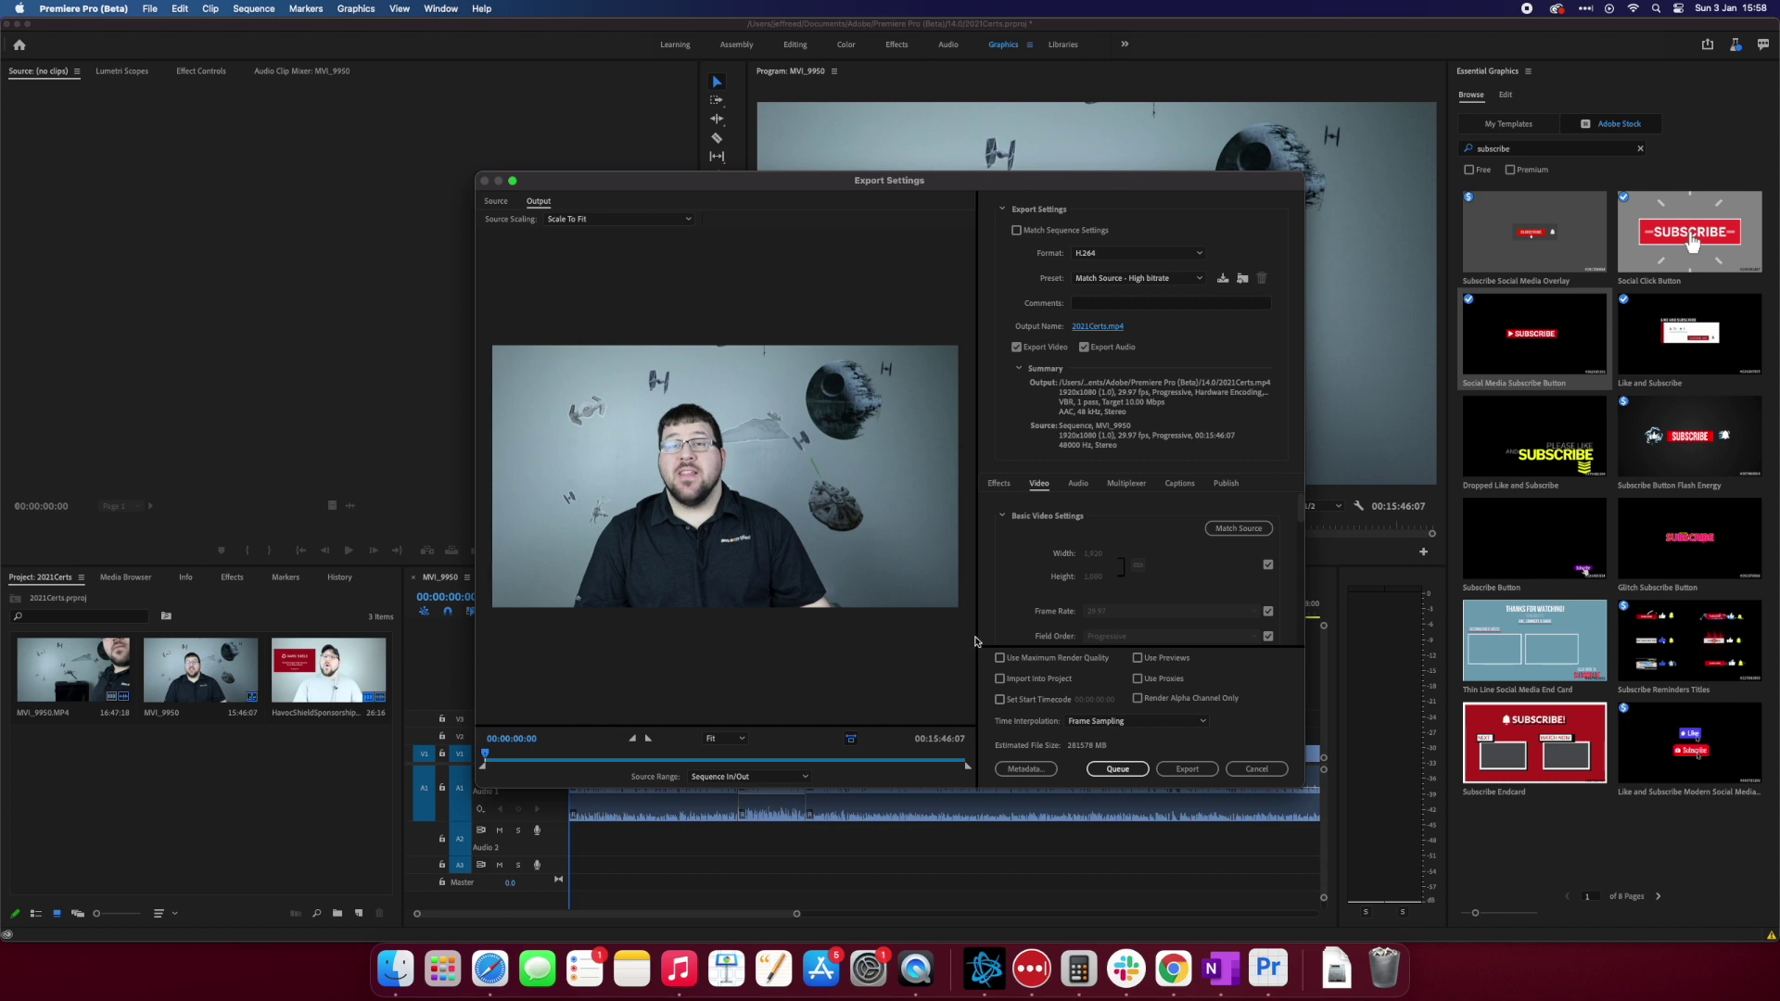
# Step: Enable Use Maximum Render Quality and export the sequence immediately
pyautogui.click(1090, 660)
pyautogui.click(1188, 769)
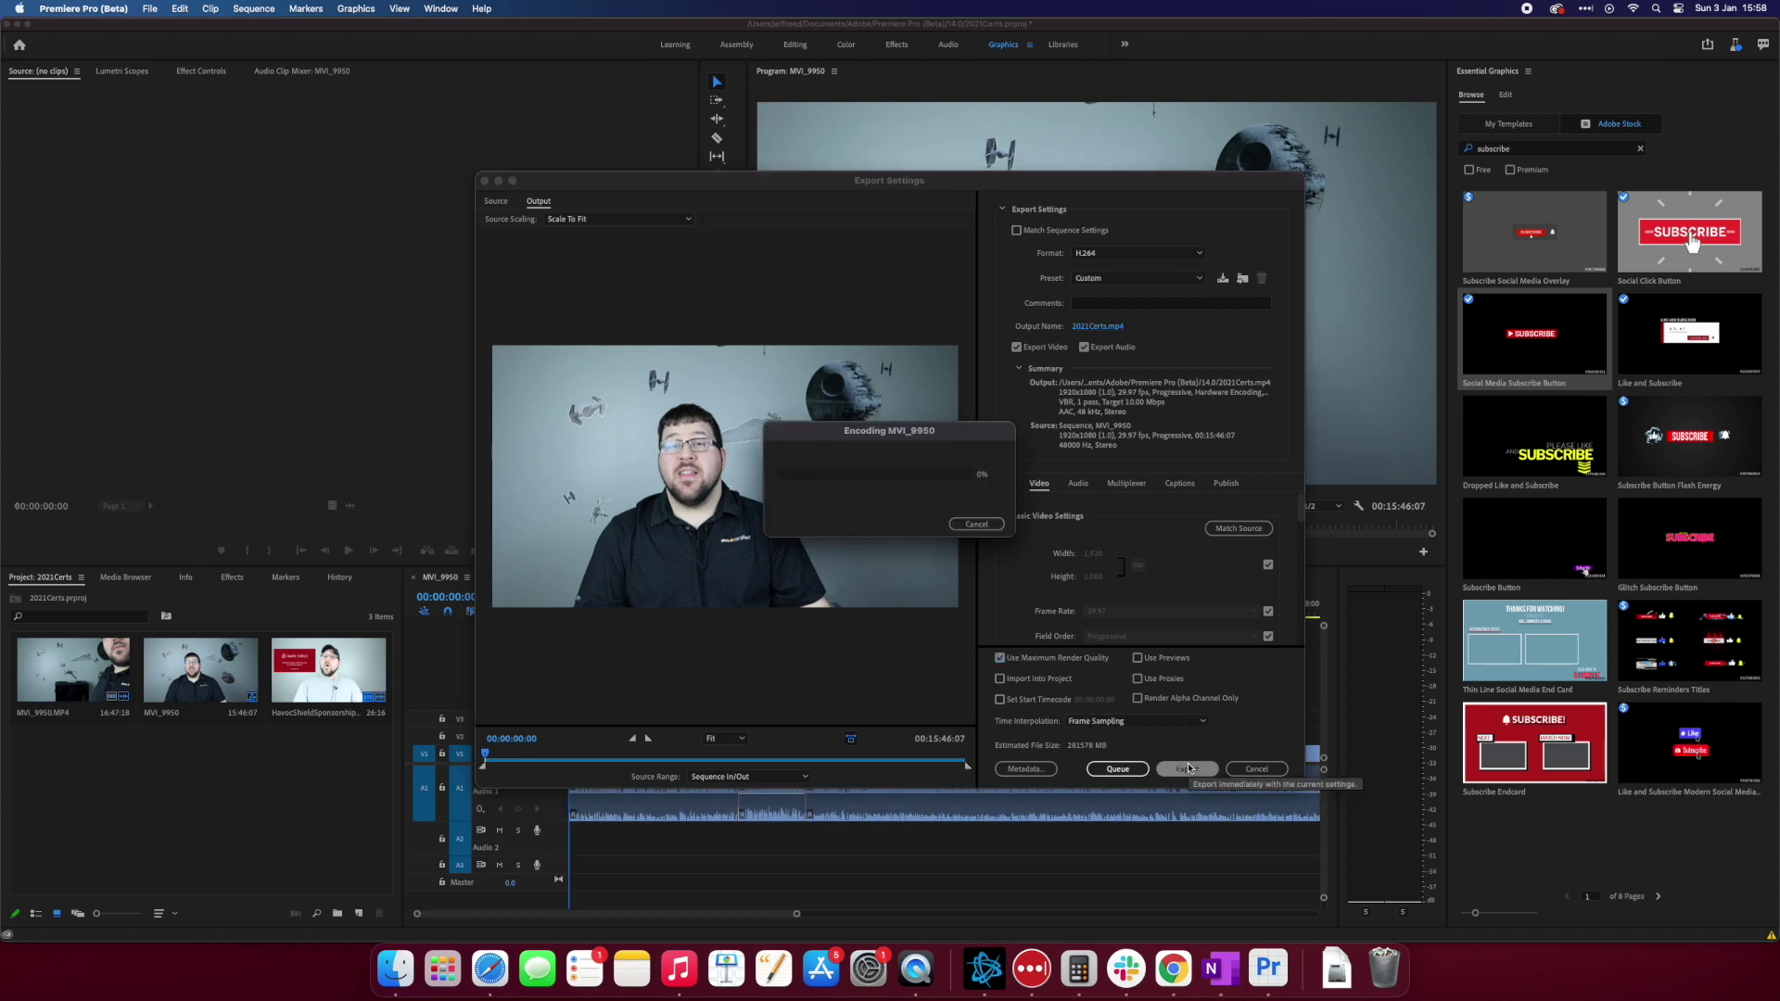